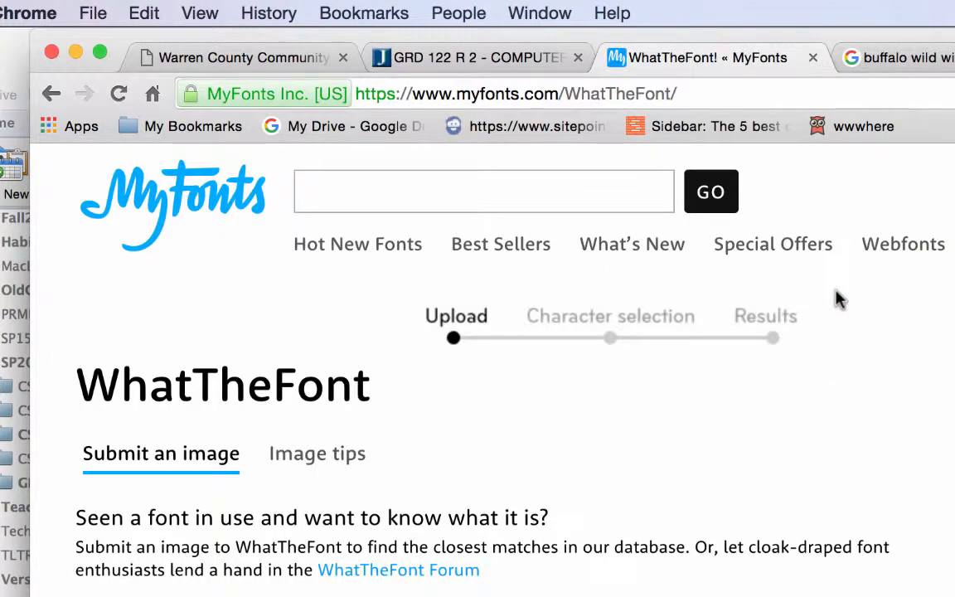
Step: Submit the BUFFALO screenshot (Screen Shot....17 AM.png) from the Desktop's ScreenShots folder to WhatTheFont for identification
scroll(822, 379, down, 1)
scroll(812, 389, down, 1)
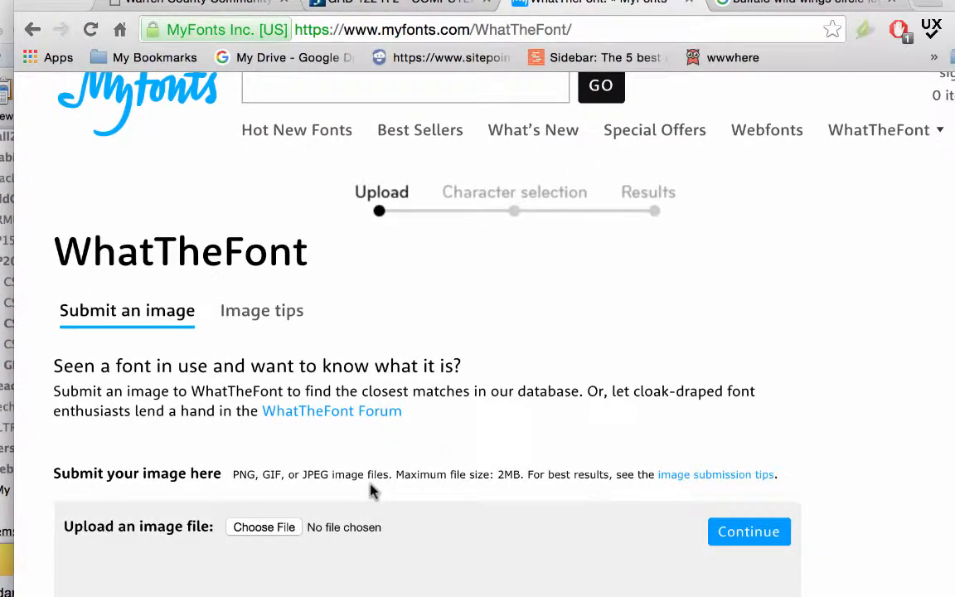
click(280, 528)
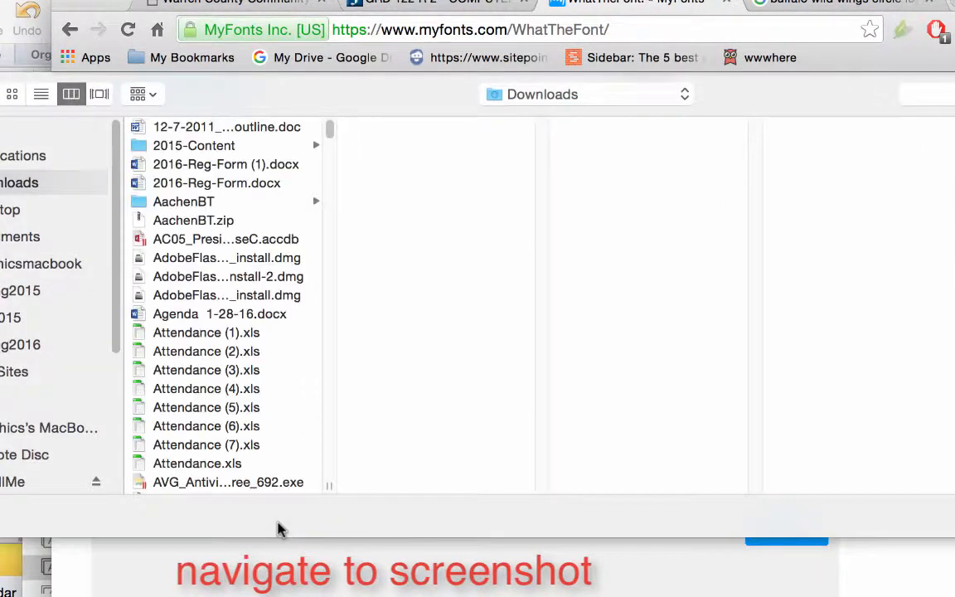
click(11, 209)
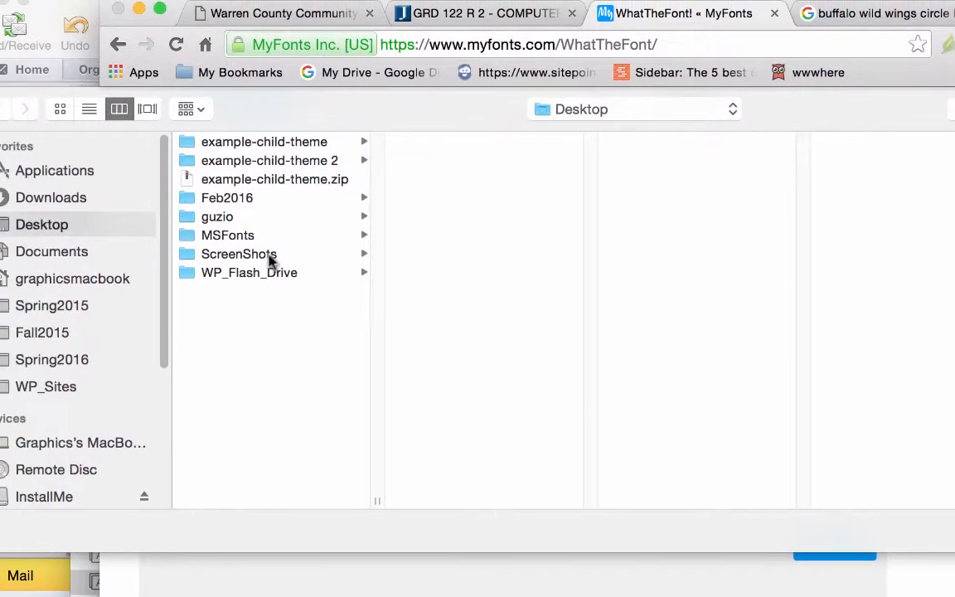
click(270, 259)
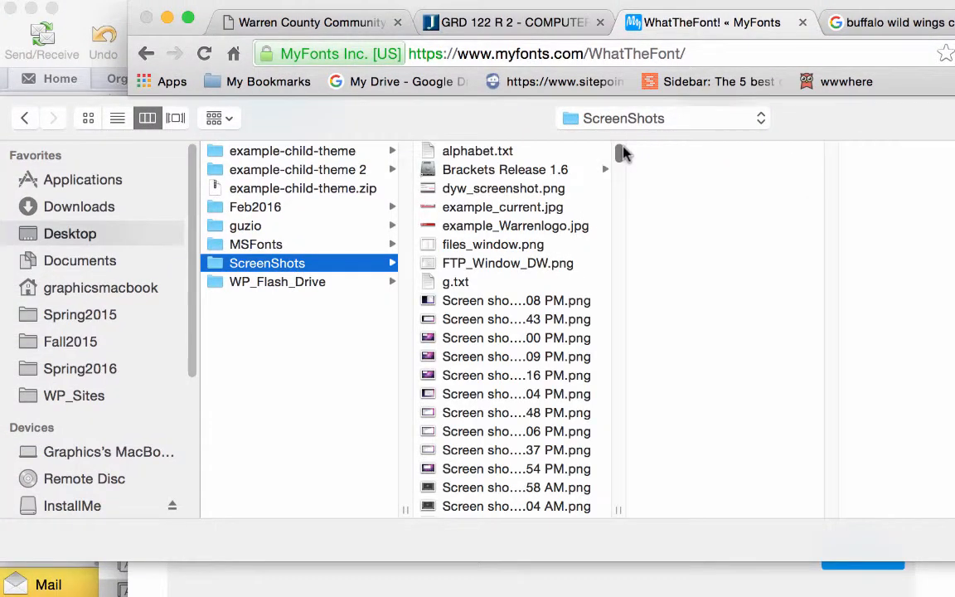
drag(623, 153, 621, 518)
click(578, 491)
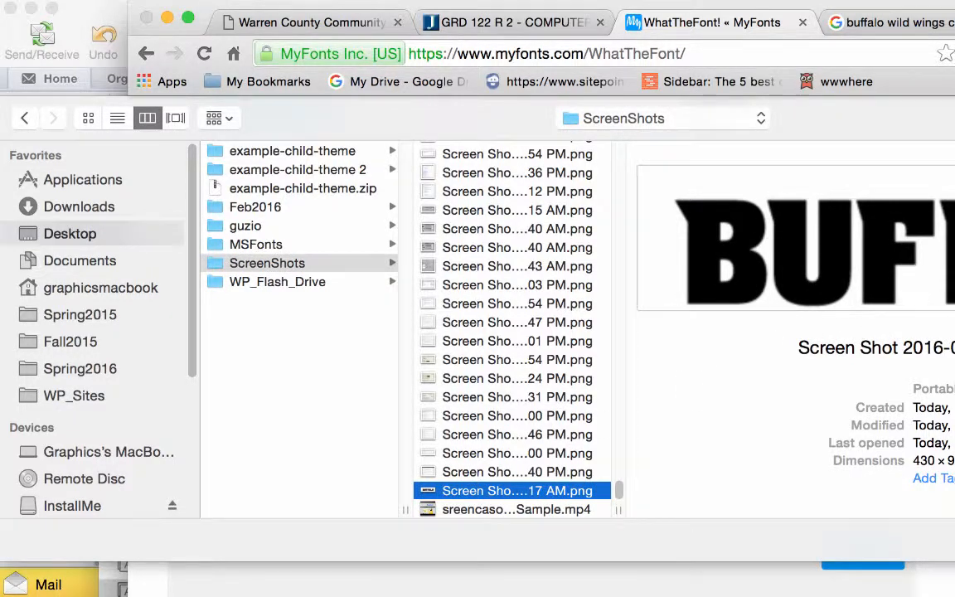
key(Return)
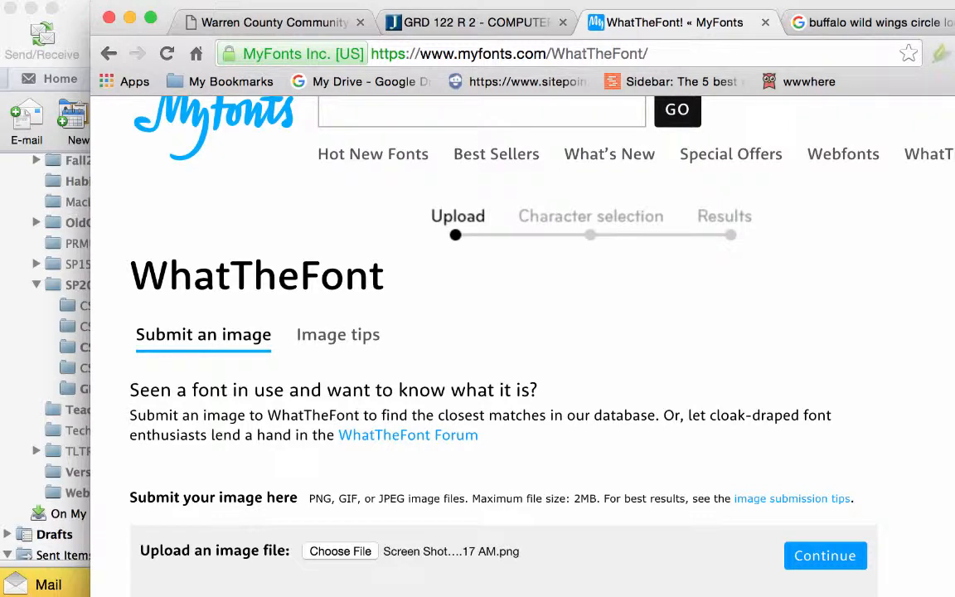
scroll(497, 539, down, 3)
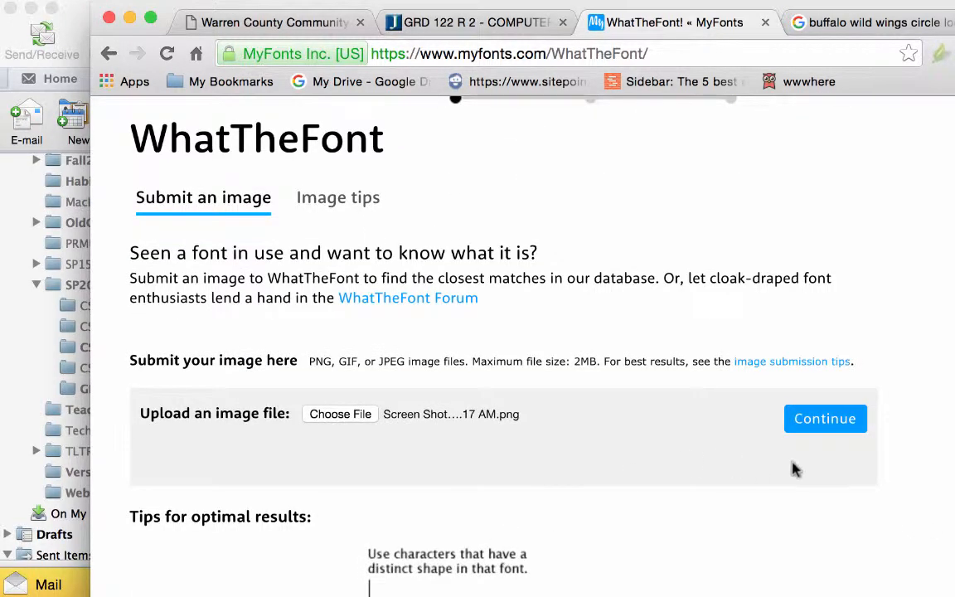
click(845, 423)
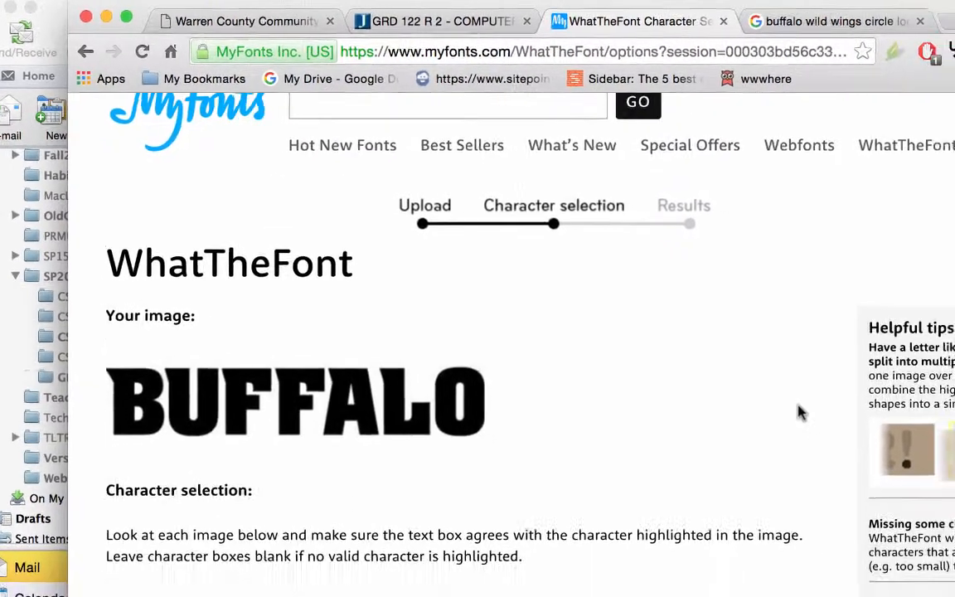
Step: Correct the recognized characters to B for the first letter and A for the fifth, and continue to the font matches
scroll(845, 424, down, 5)
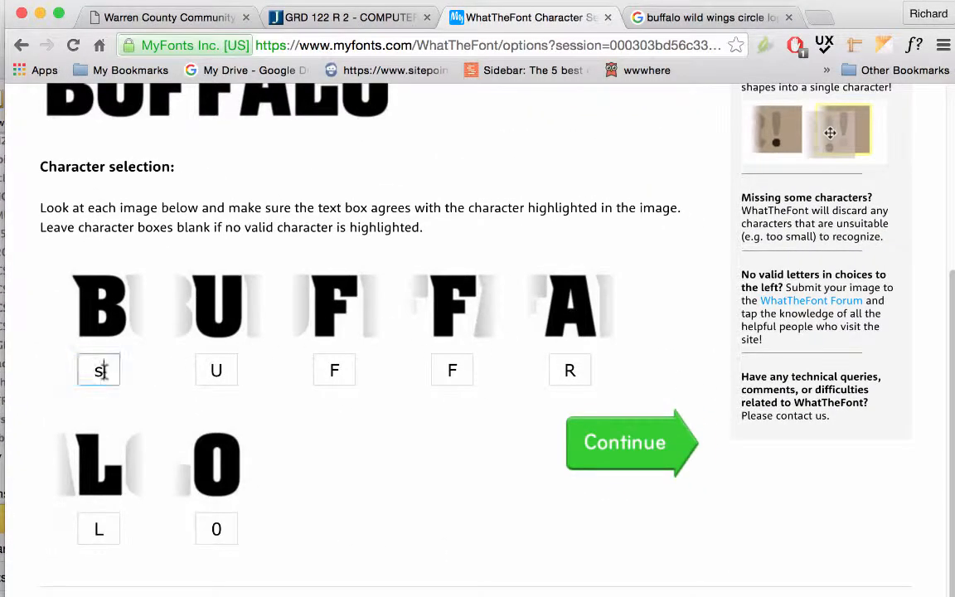
click(100, 370)
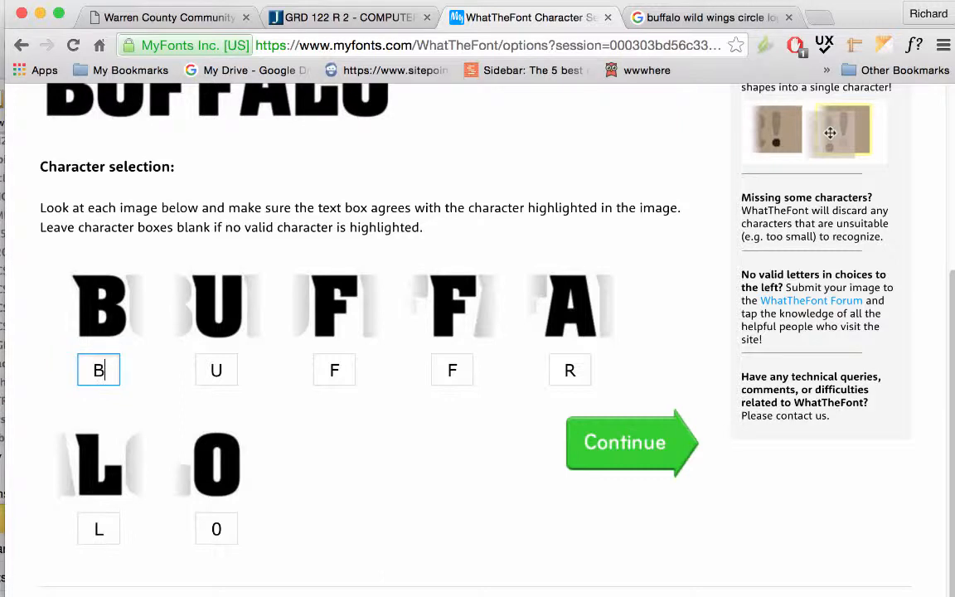
click(577, 374)
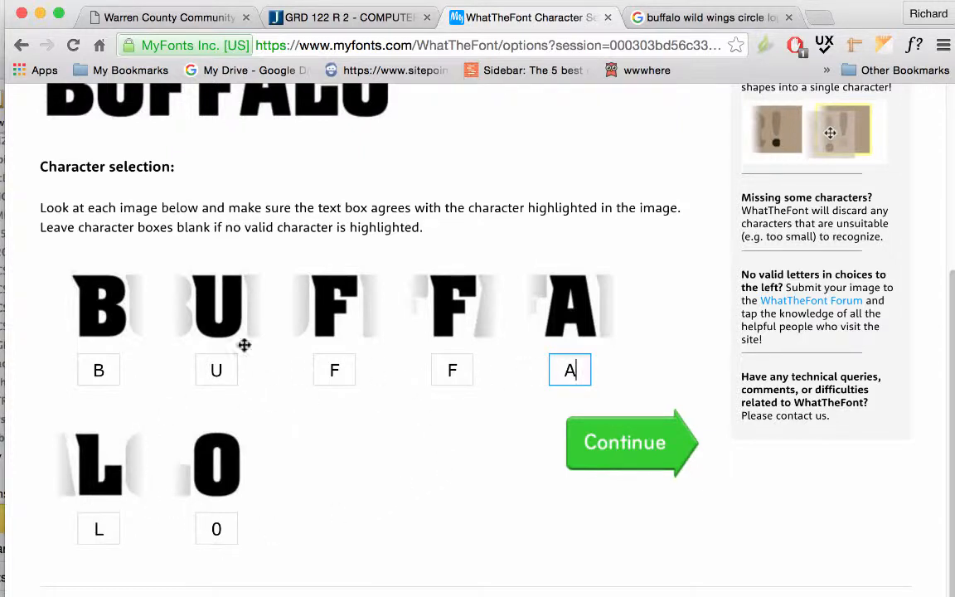
click(659, 447)
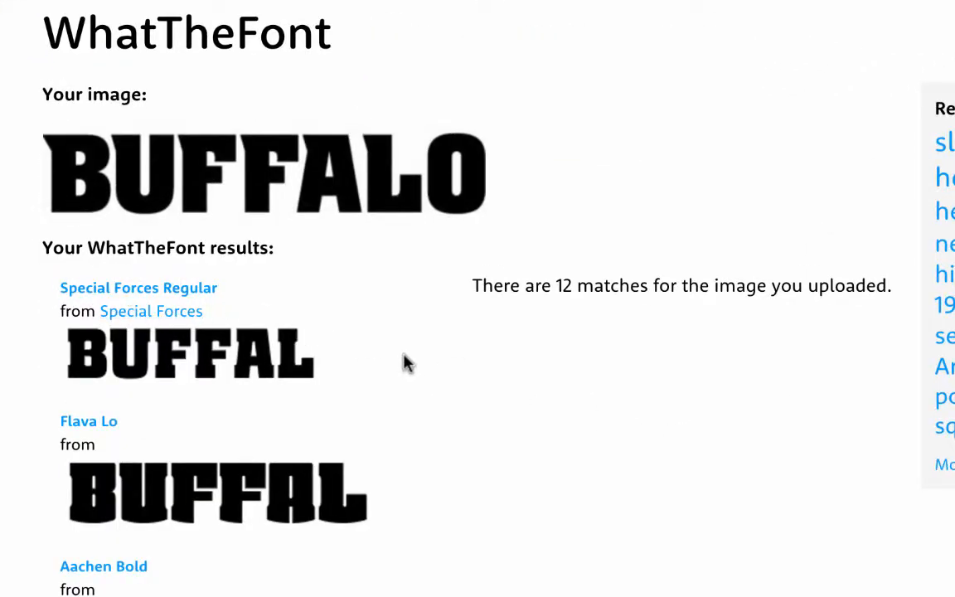
Step: Examine the suggested font matches against the letter shapes of the uploaded BUFFALO image
scroll(406, 362, down, 1)
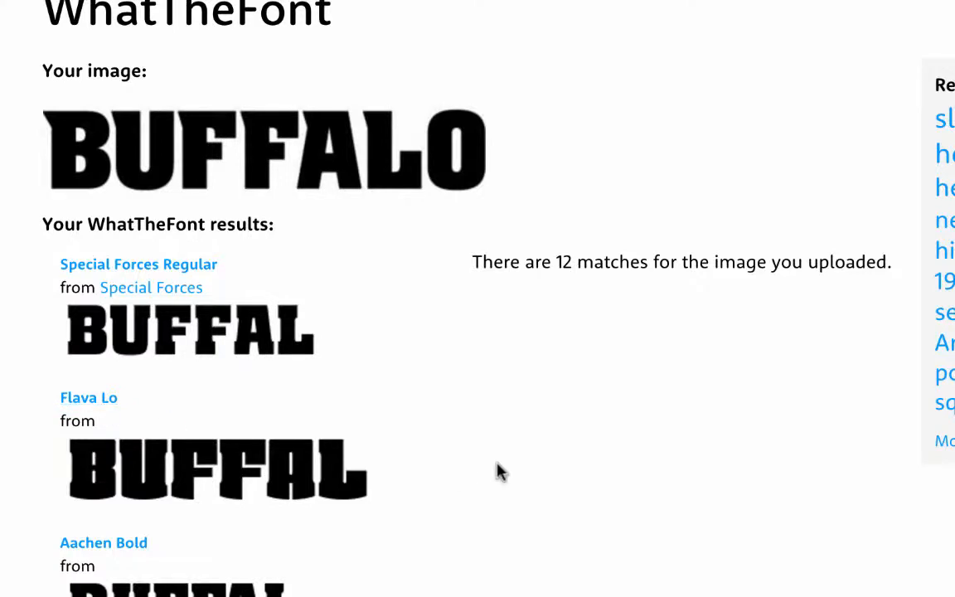
scroll(501, 469, down, 1)
scroll(447, 460, down, 3)
scroll(485, 428, down, 4)
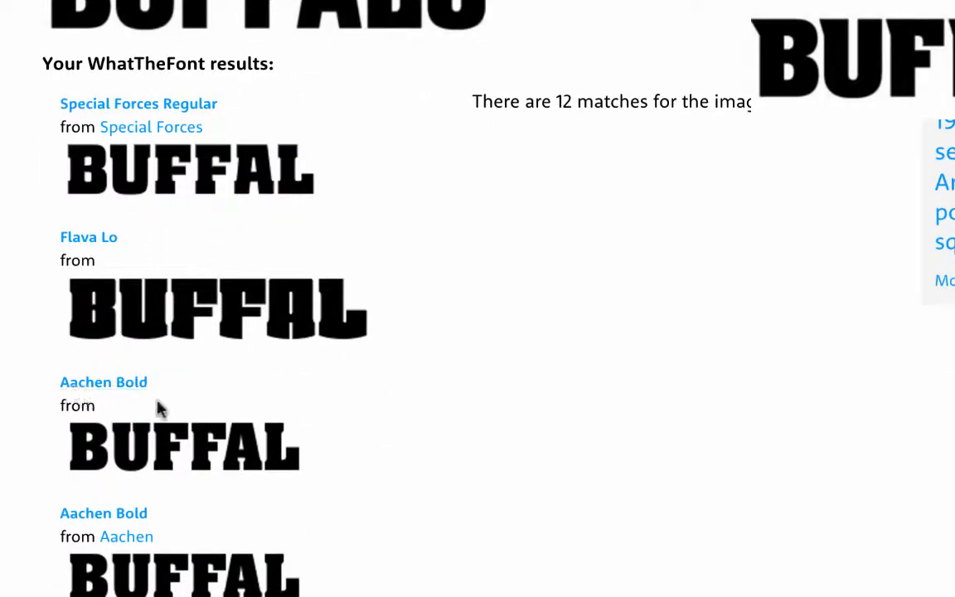
scroll(377, 431, down, 3)
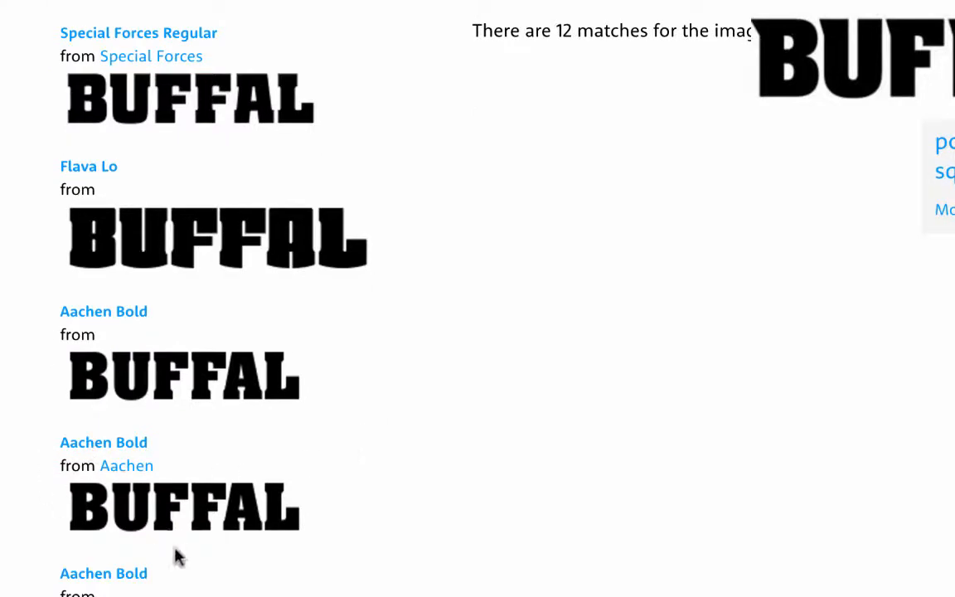
scroll(535, 549, down, 1)
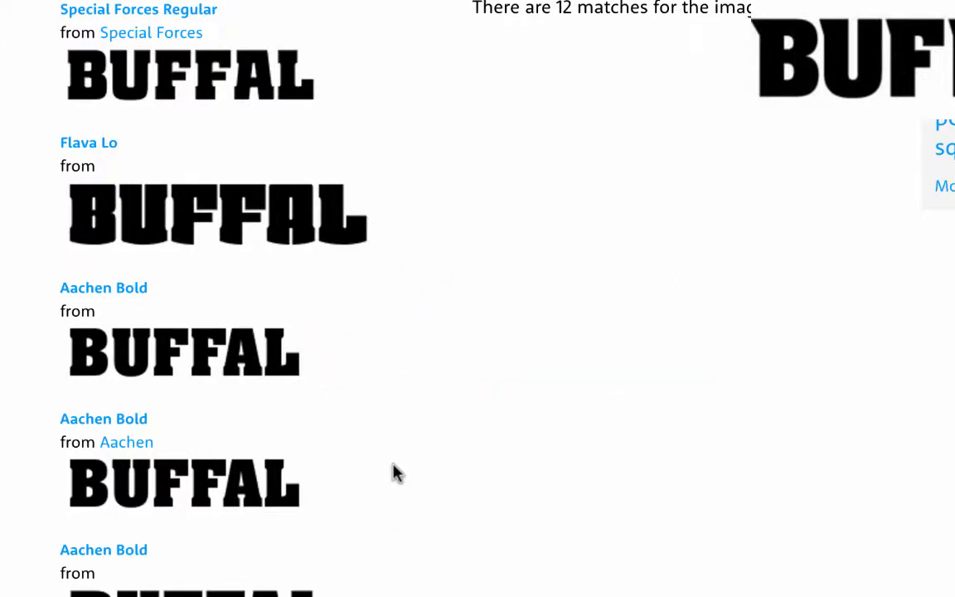
scroll(396, 472, up, 2)
scroll(401, 431, down, 5)
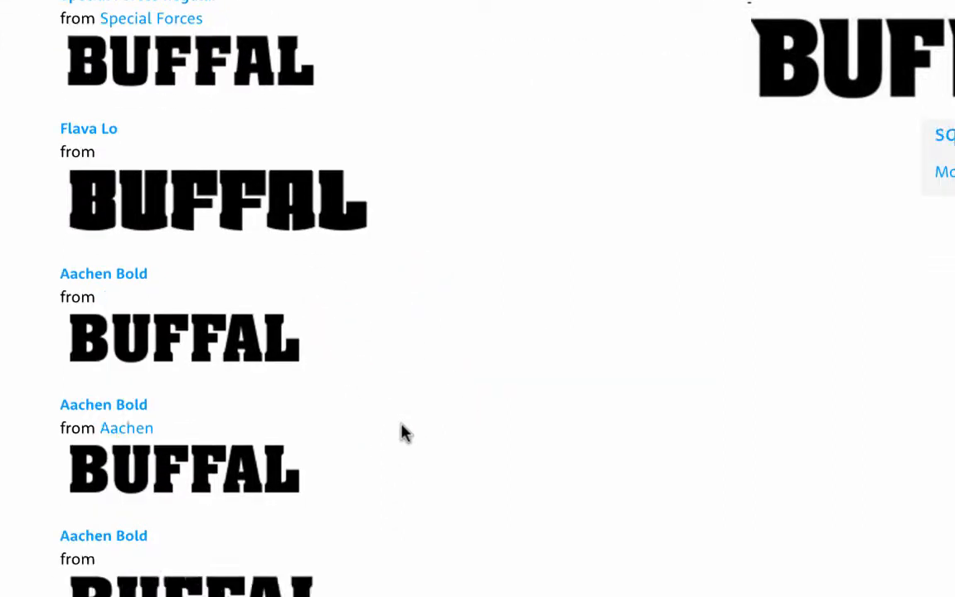
scroll(402, 432, up, 3)
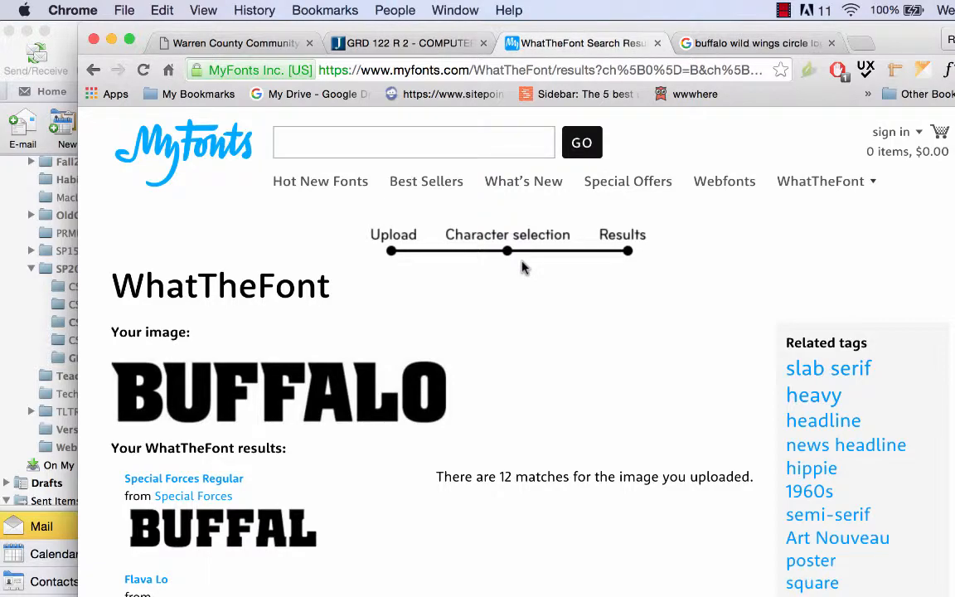
Step: Download the Aachen Font zip from the handouts on the GRD 122 Documents and Resources page
click(434, 48)
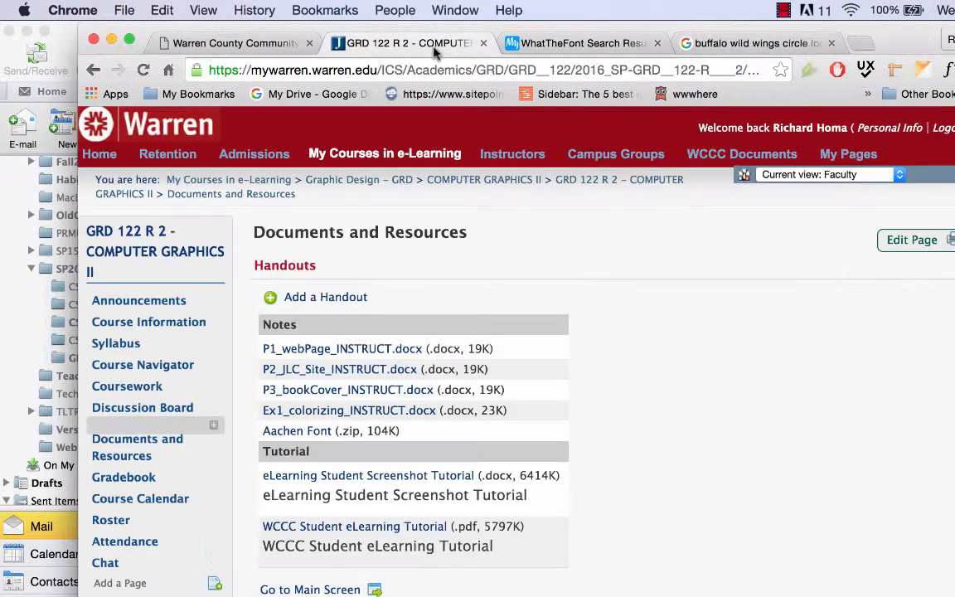
scroll(463, 340, down, 2)
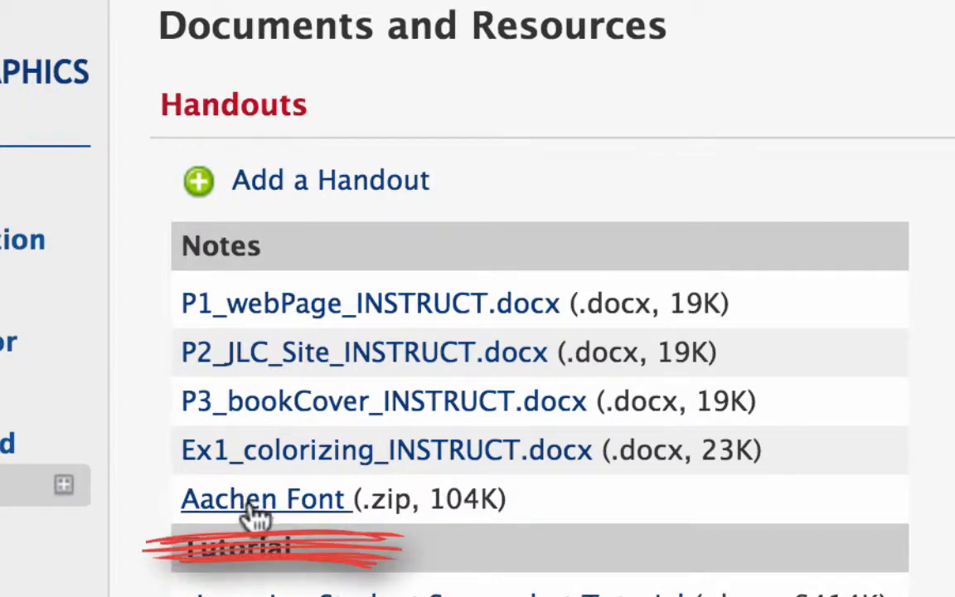
right_click(251, 509)
click(281, 479)
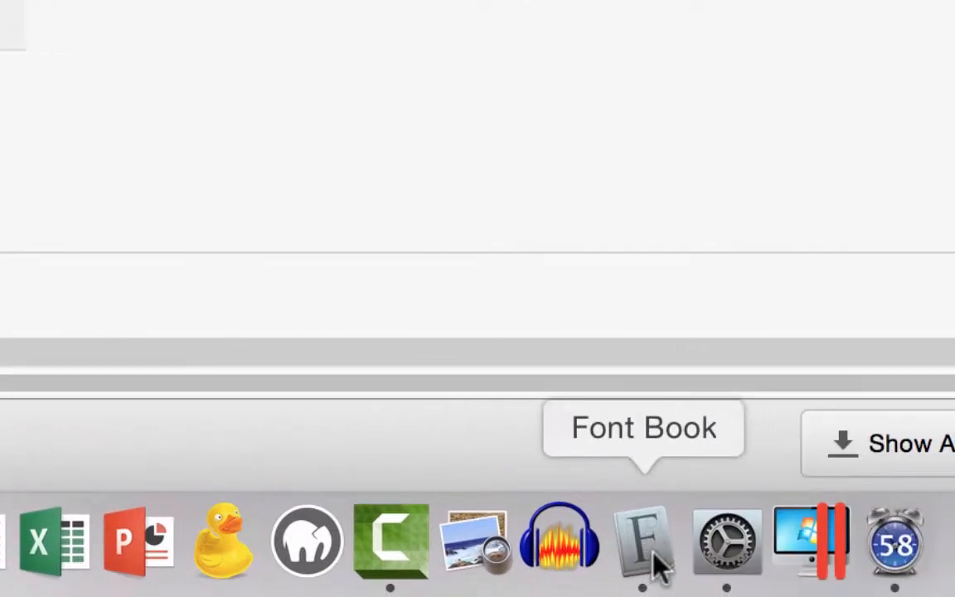
Step: Switch to Font Book and view the fonts in the Slab collection and in All Fonts
click(654, 563)
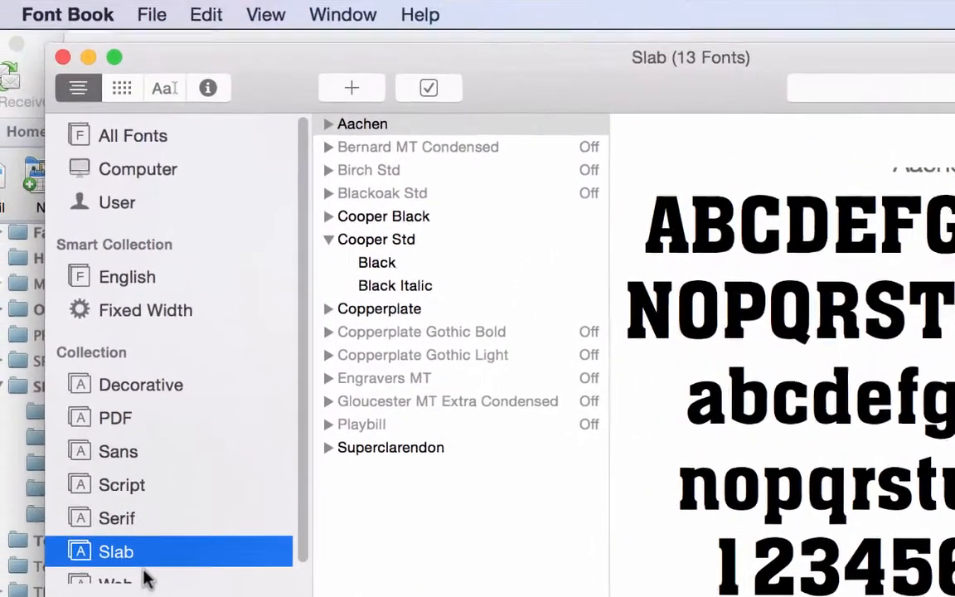
double_click(110, 540)
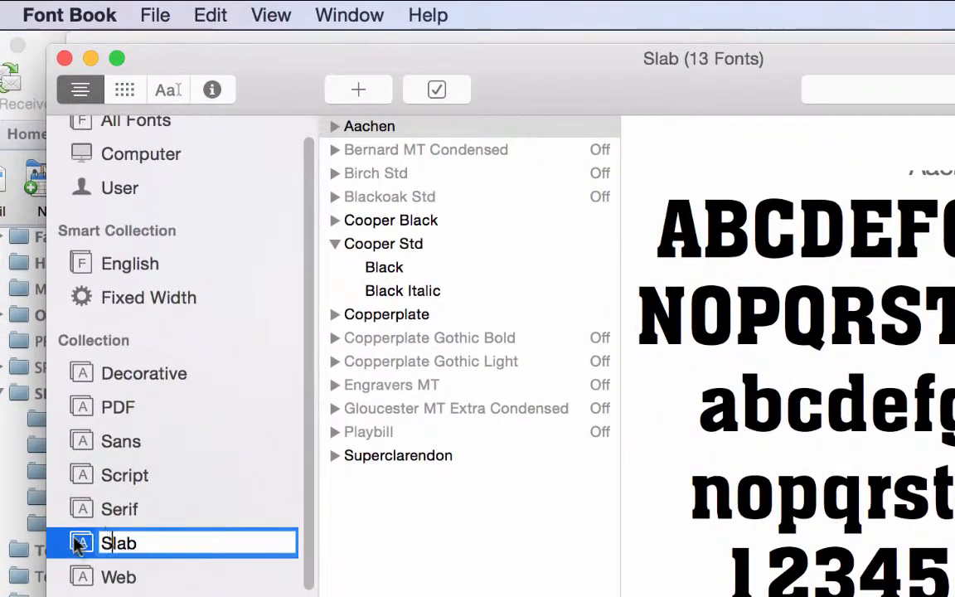
key(Return)
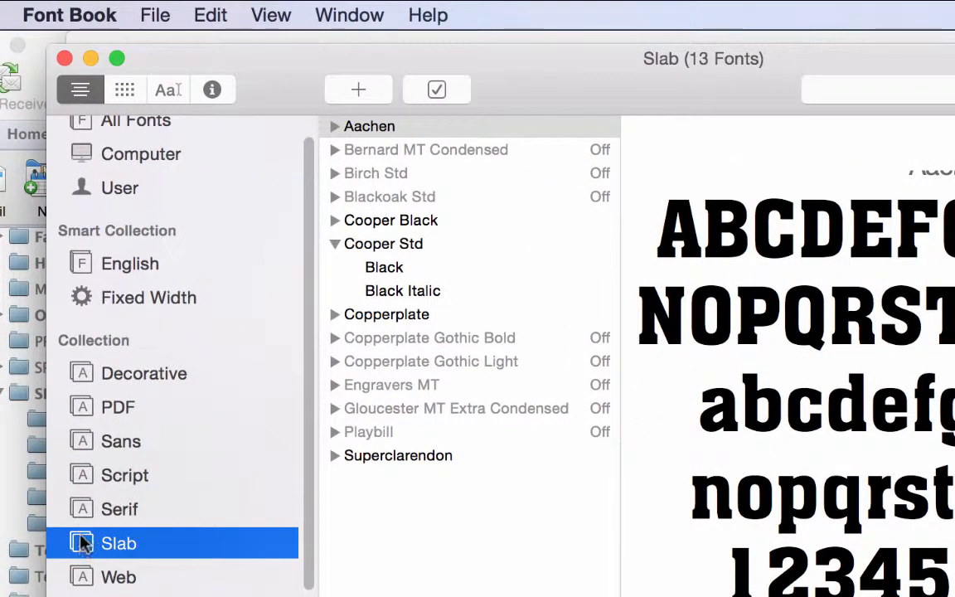
scroll(108, 248, up, 1)
click(120, 135)
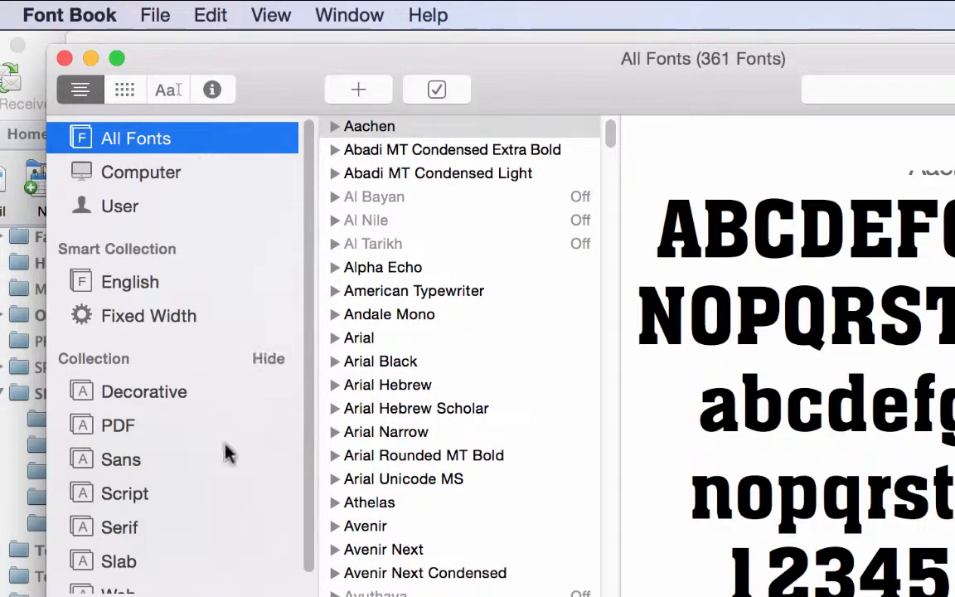
Step: Try to add the Aachen Rm/Bd BT font from the AachenBT 2 folder in Downloads to the Slab collection
scroll(208, 498, down, 1)
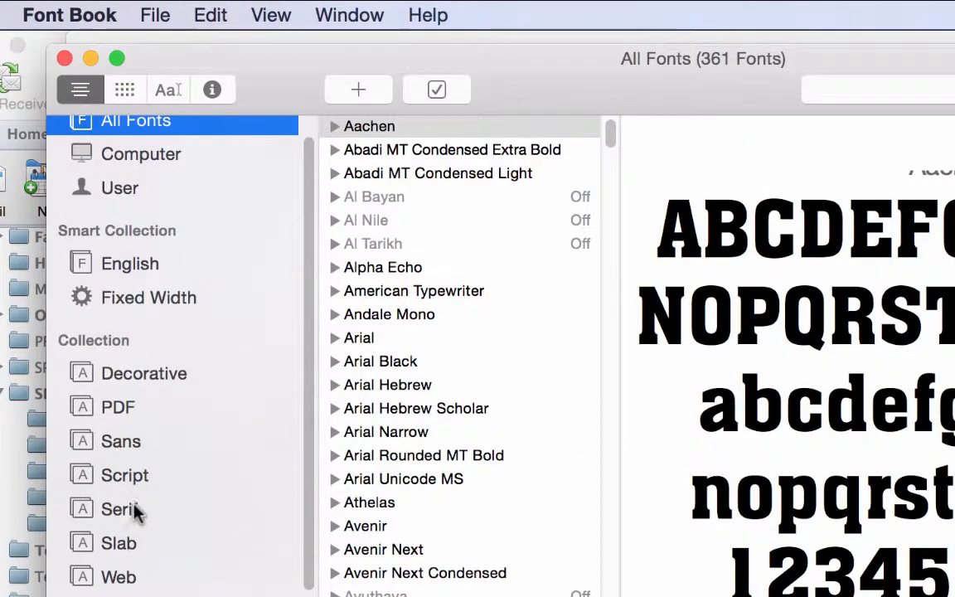
click(133, 512)
click(121, 543)
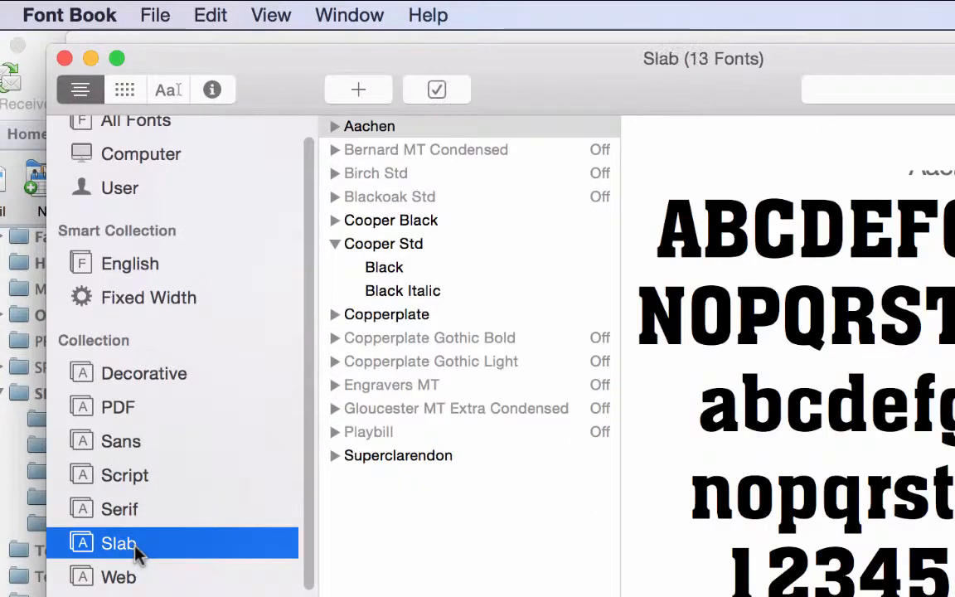
click(158, 17)
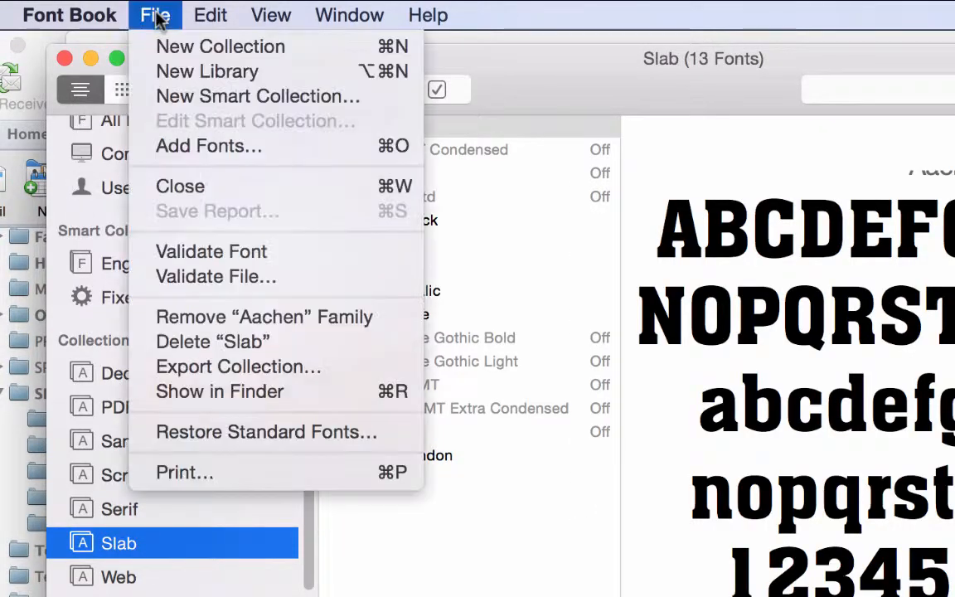
click(183, 152)
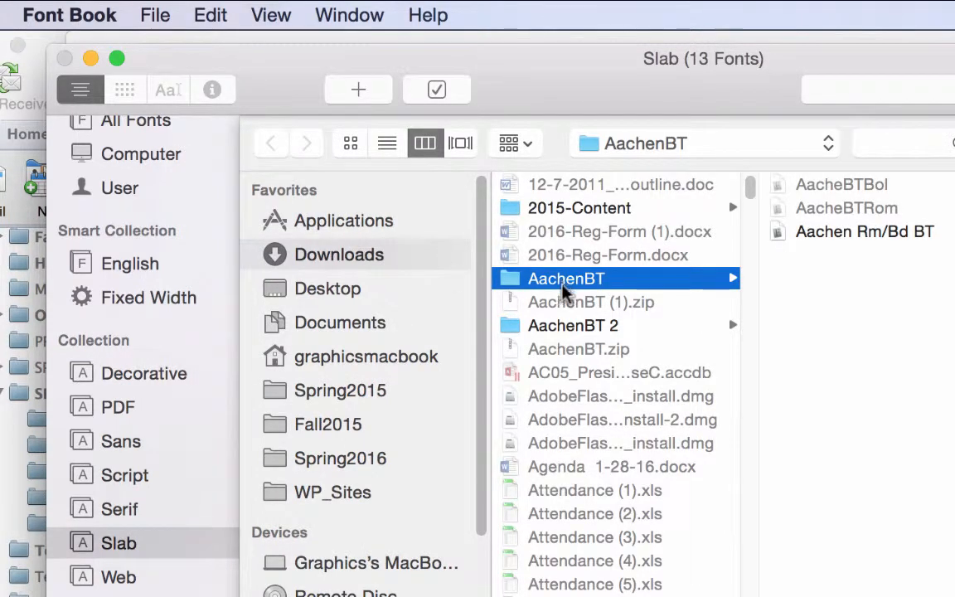
click(377, 258)
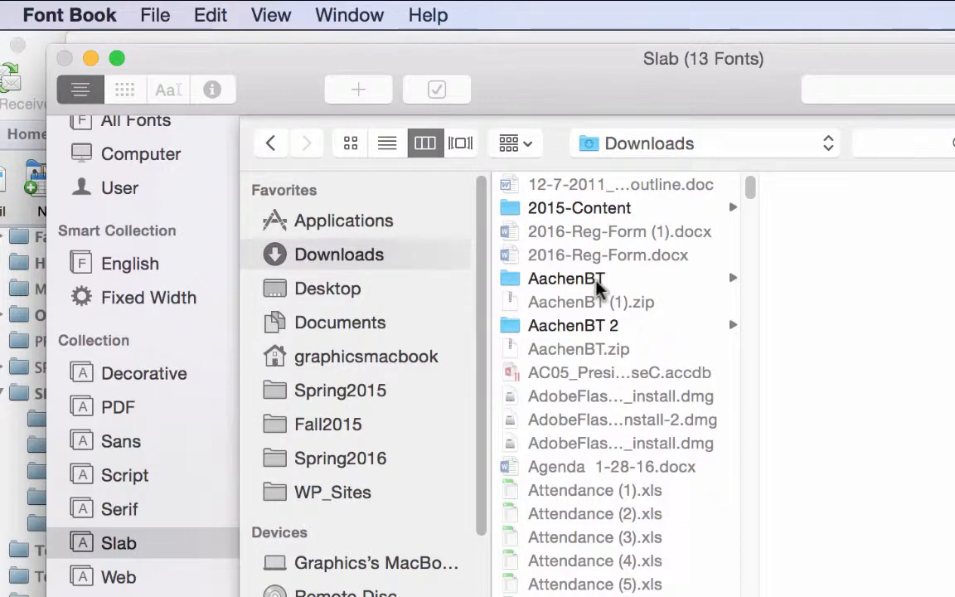
click(595, 325)
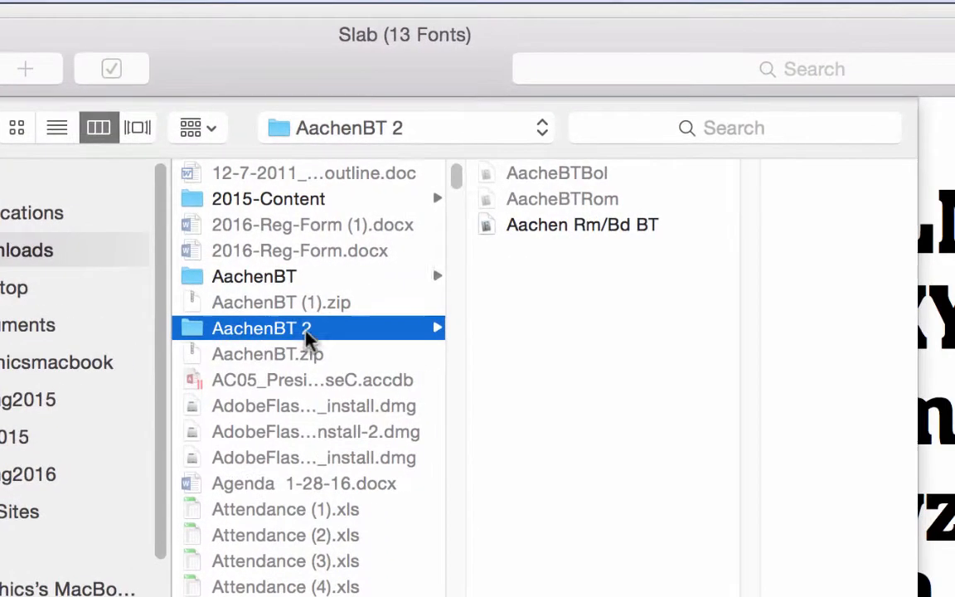
click(522, 235)
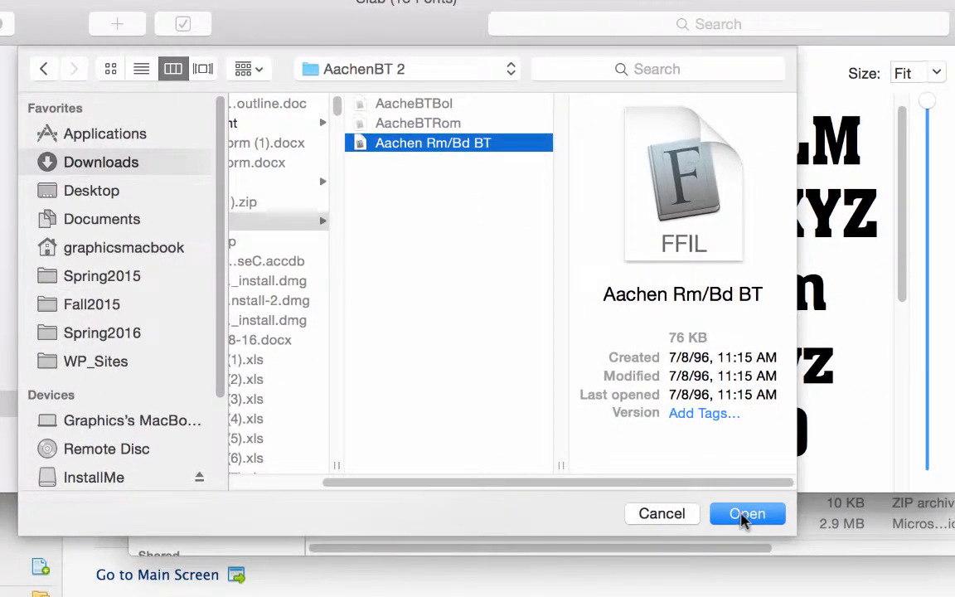
click(771, 531)
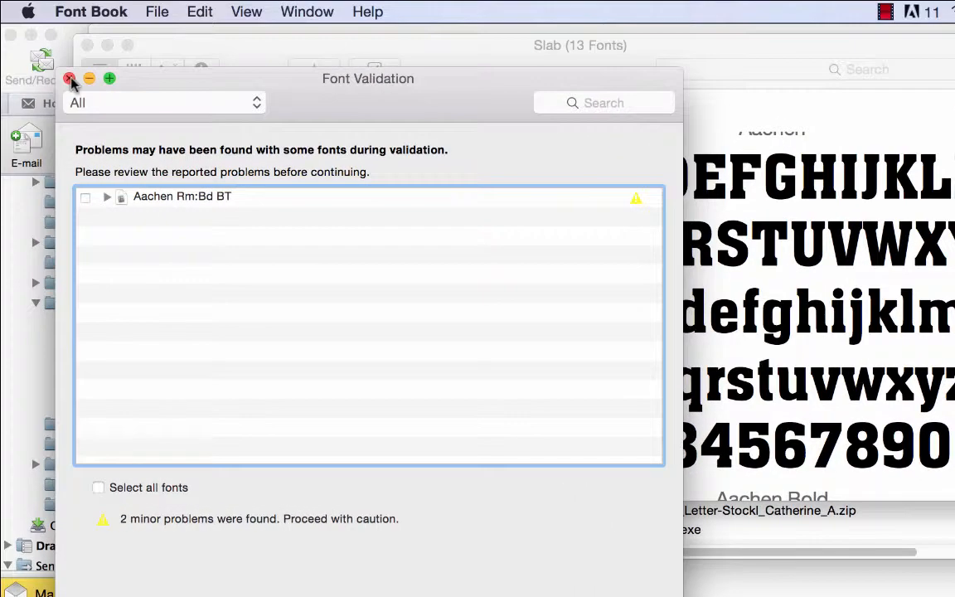
click(74, 76)
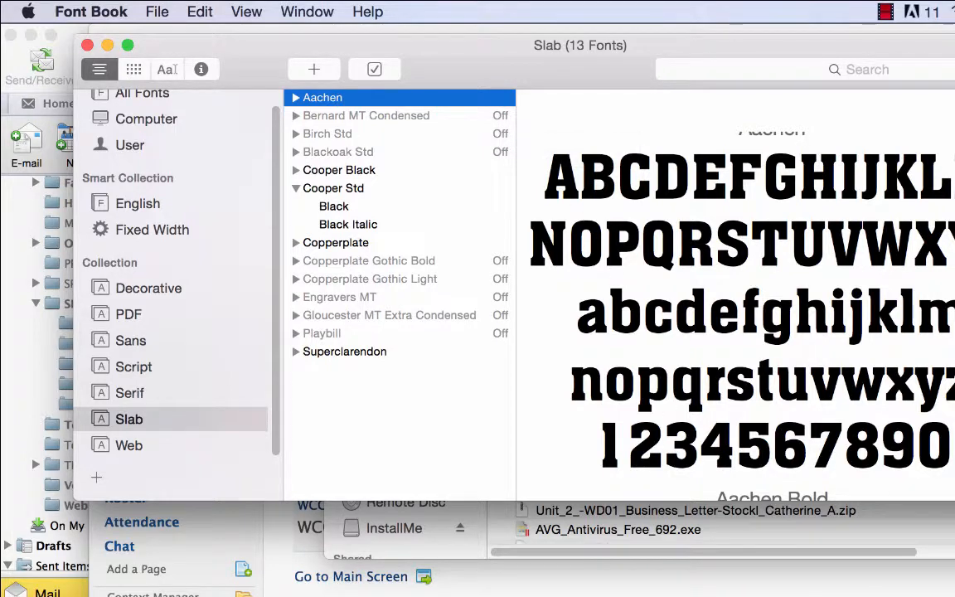
Step: Switch to Finder, close the Downloads window, and open P4_wwLogo_LastnameF.ai from the P4_wwPostcard folder in Illustrator
key(super+Tab)
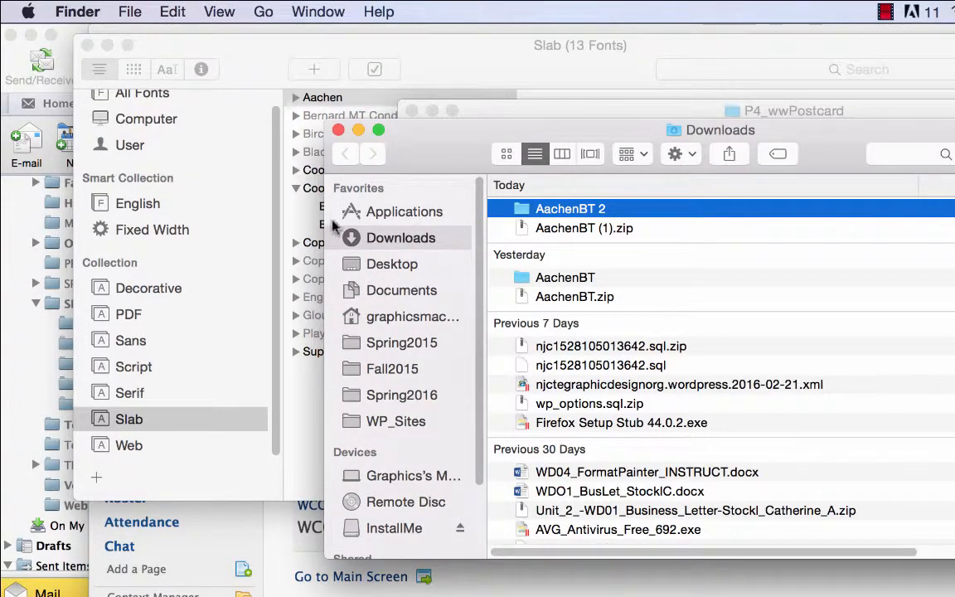
click(338, 131)
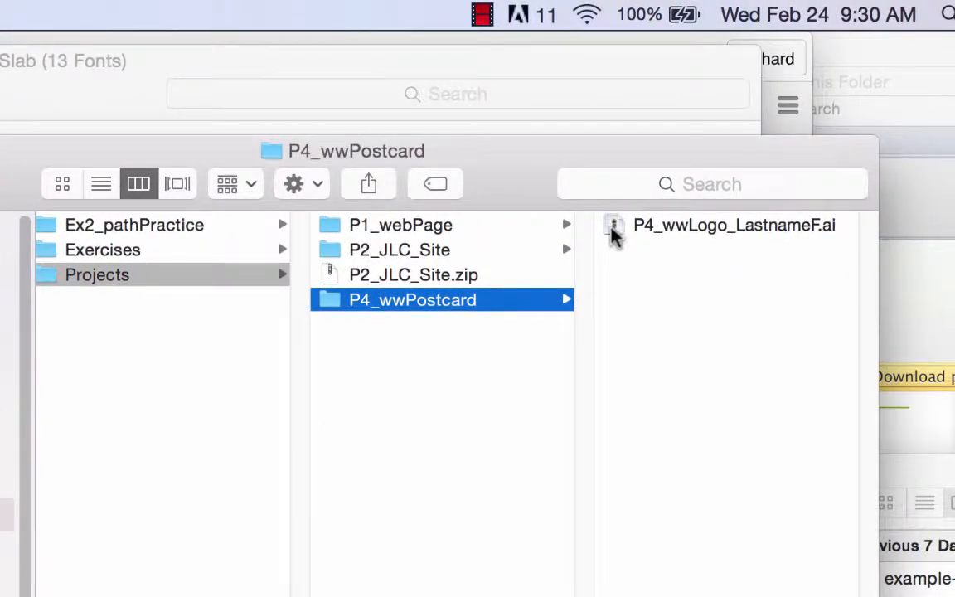
double_click(615, 232)
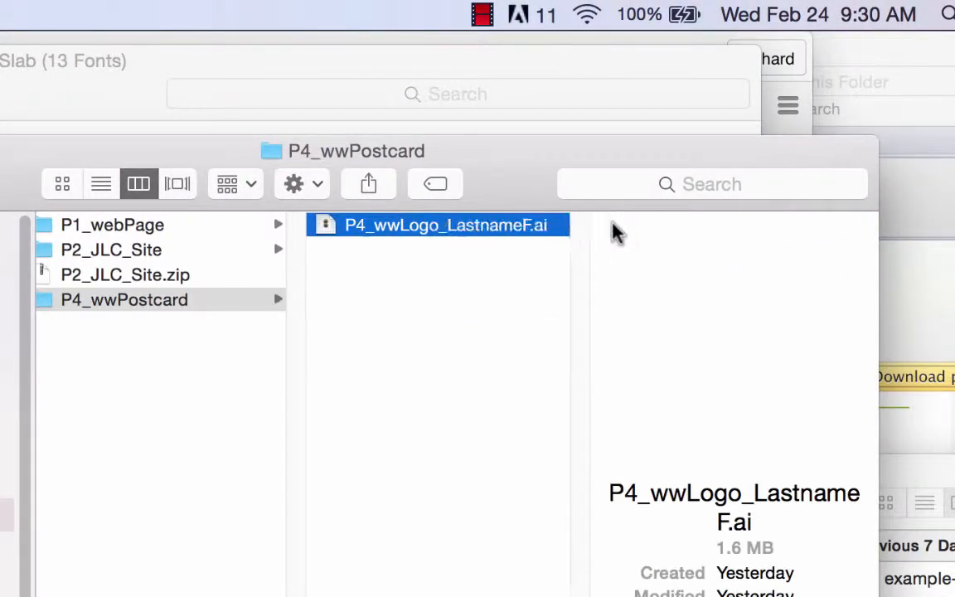
scroll(324, 541, up, 4)
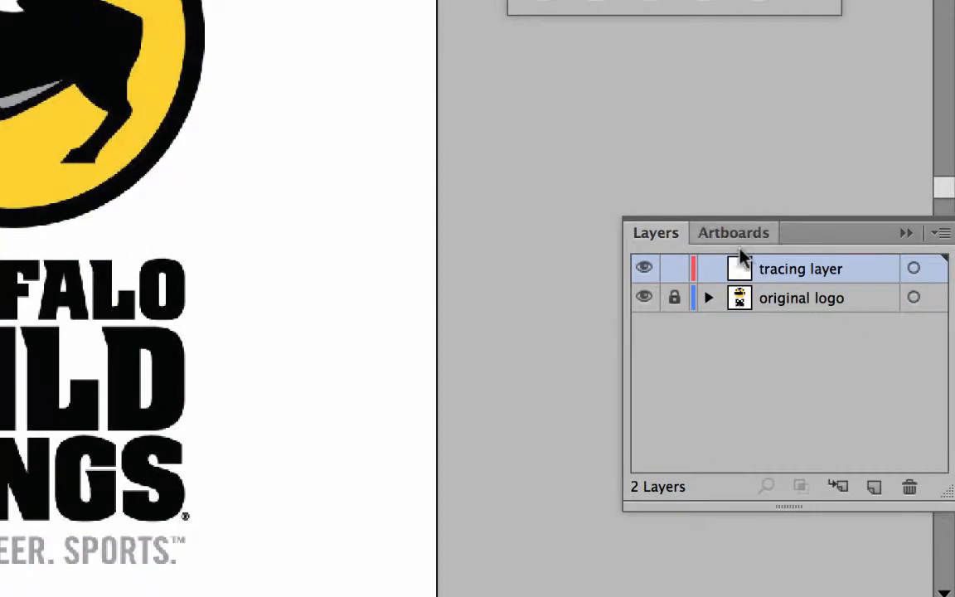
scroll(248, 290, down, 2)
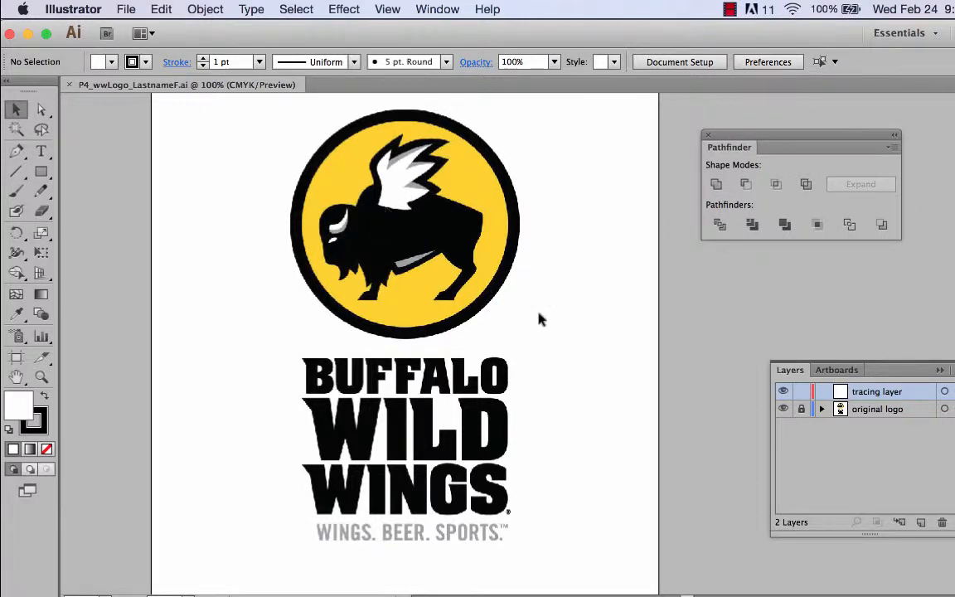
Step: Add the text "Buffalo" on the tracing layer beside the logo and scale it up to about 74 pt
scroll(538, 319, down, 2)
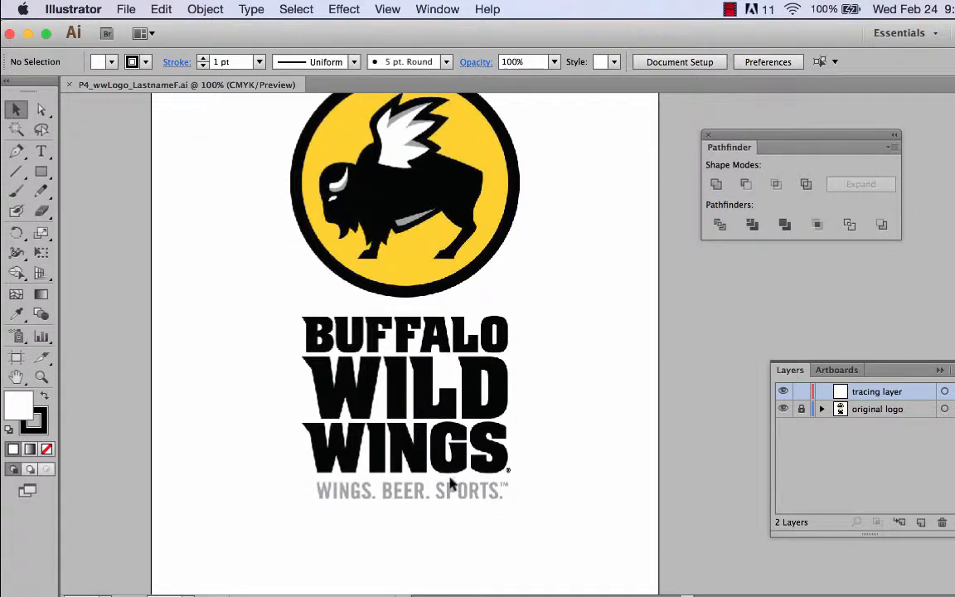
click(41, 151)
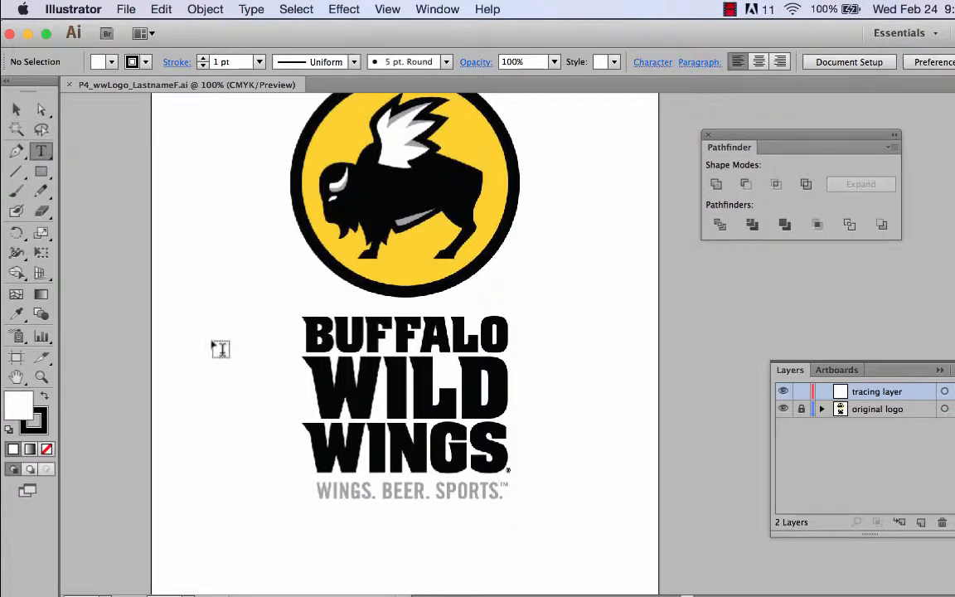
click(191, 288)
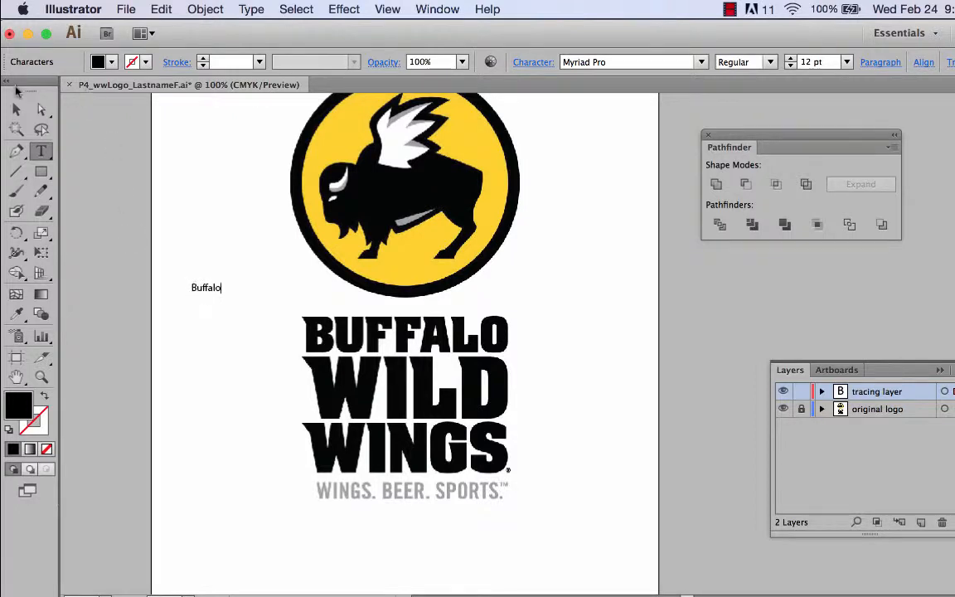
click(15, 109)
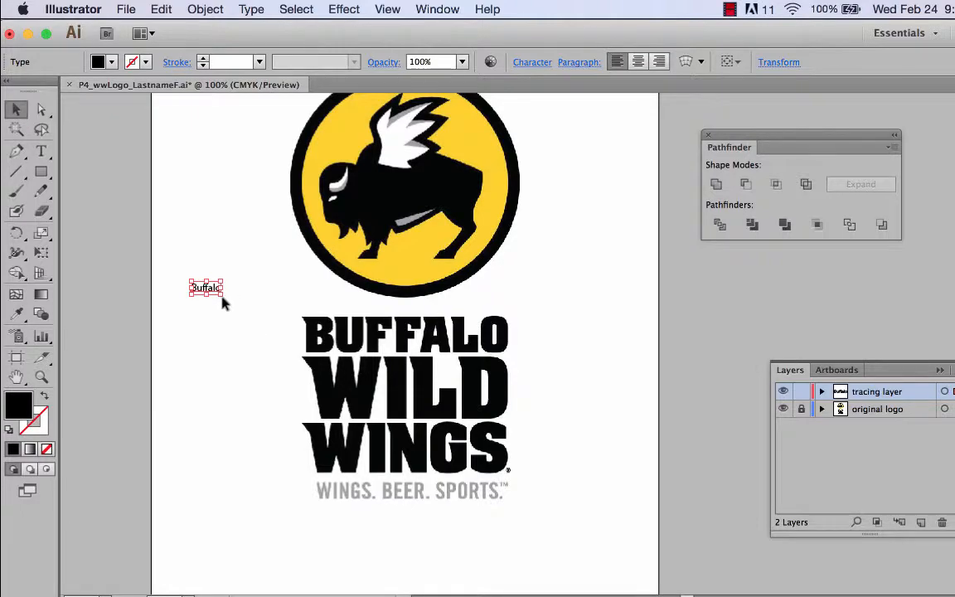
drag(225, 296, 370, 384)
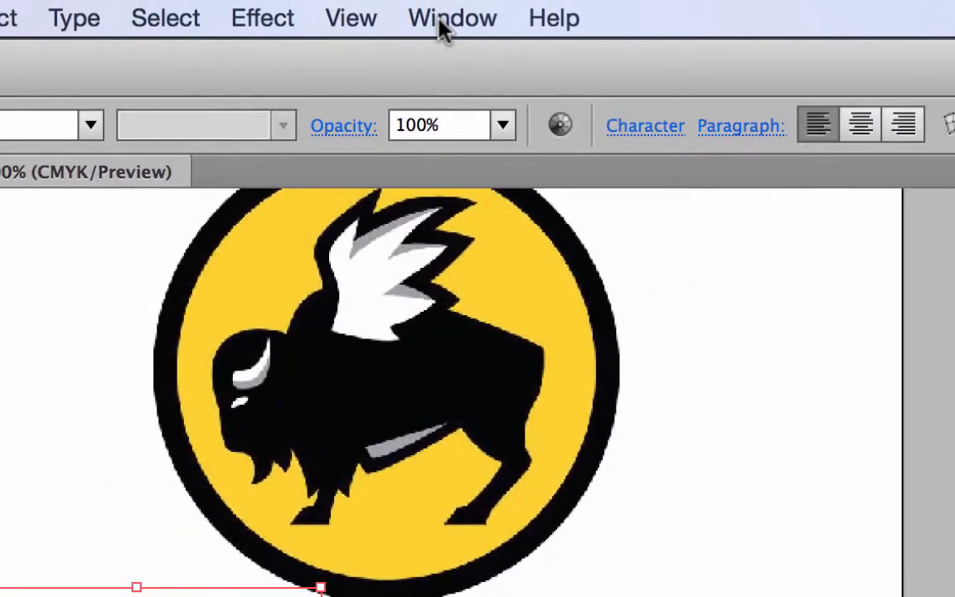
Step: Show the Character settings and set the Buffalo text's font to Aachen BT Bold
click(443, 17)
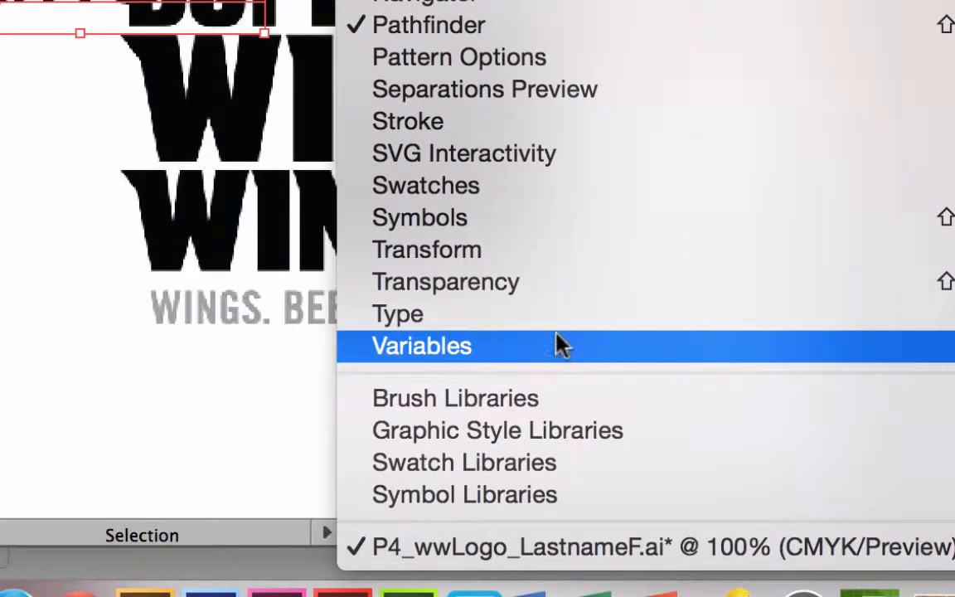
mouse_move(554, 323)
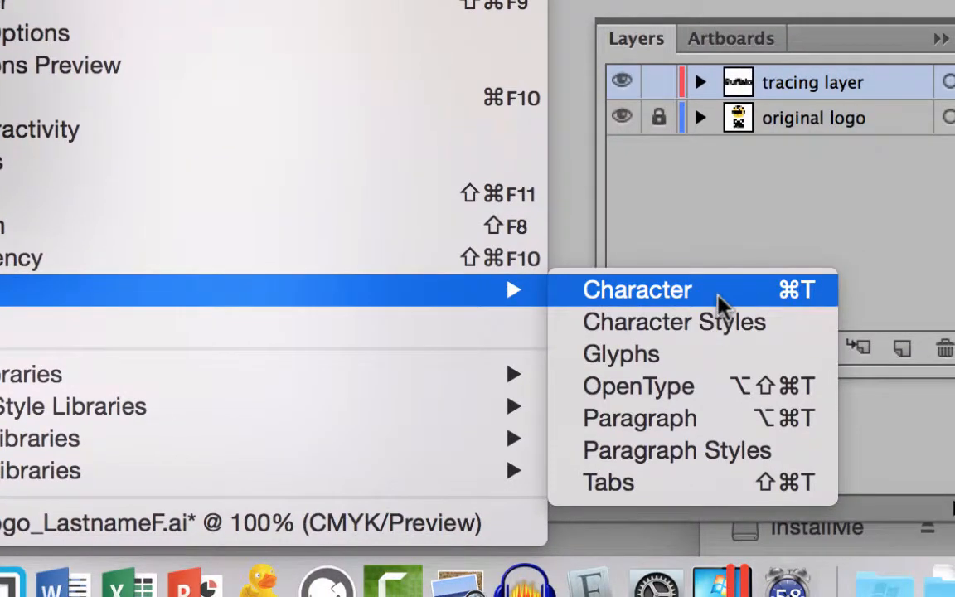
click(718, 296)
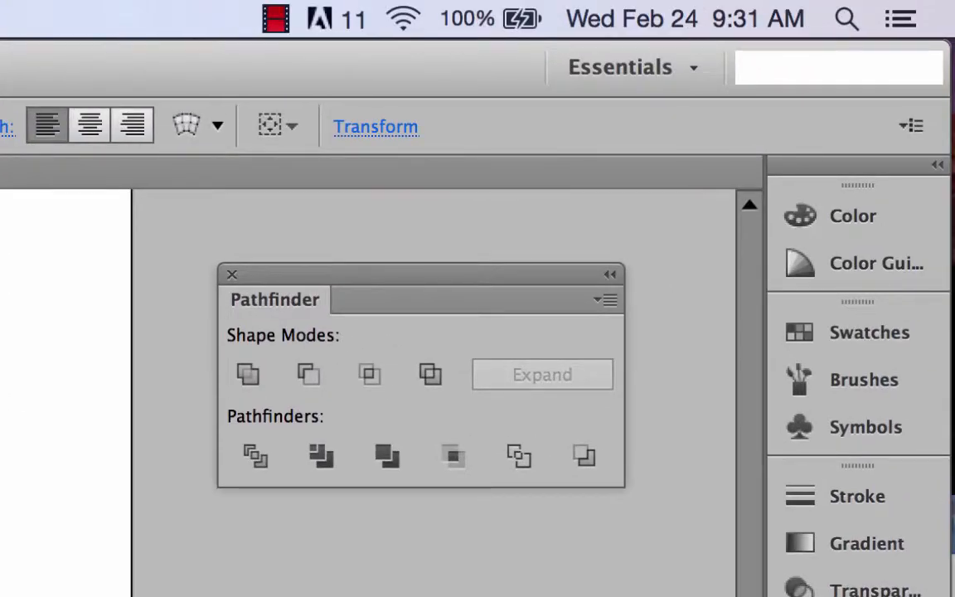
scroll(646, 25, up, 15)
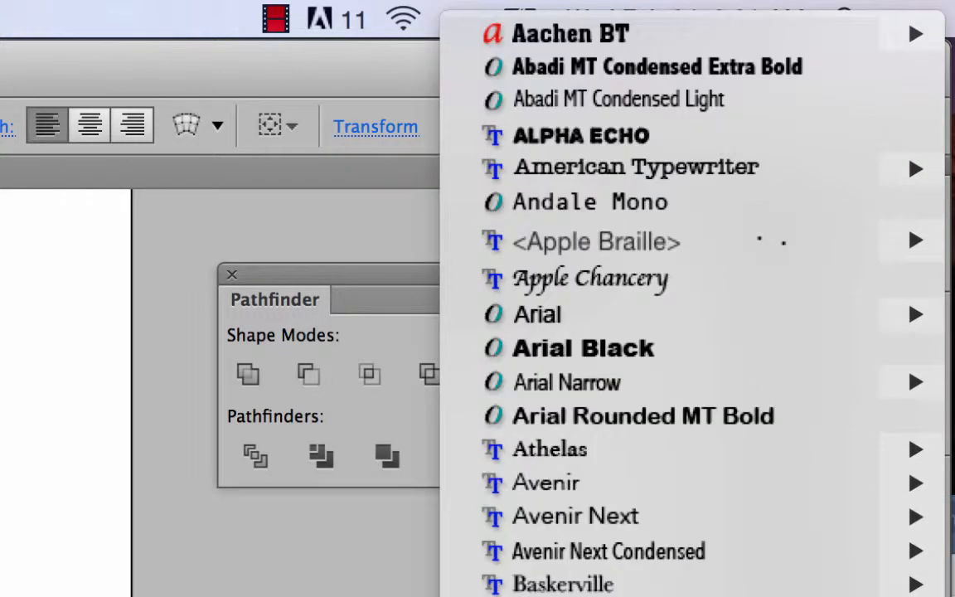
mouse_move(624, 38)
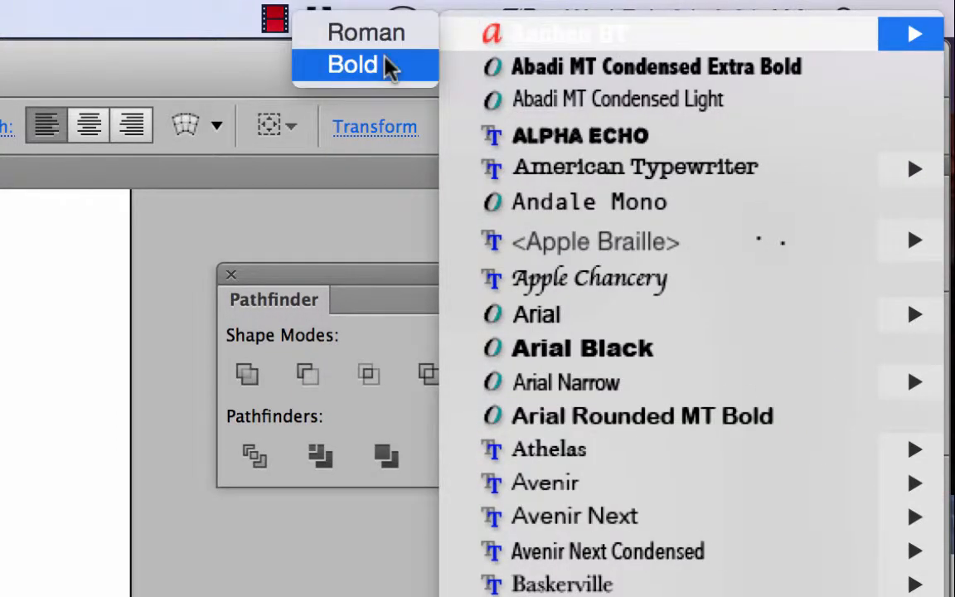
click(390, 66)
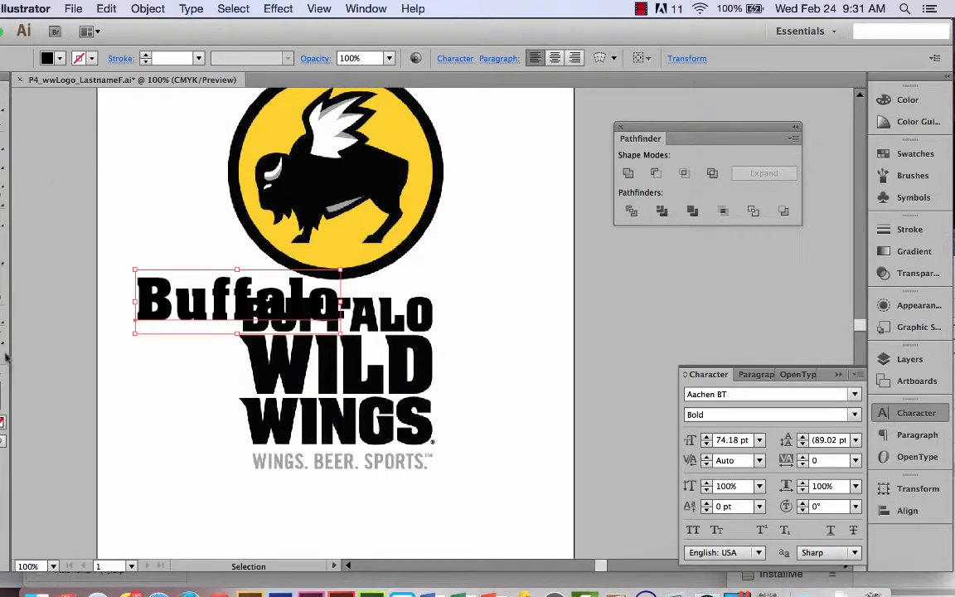
Step: Collapse the Character panel and dock the floating Pathfinder panel with the other collapsed panels to uncover the logo's wordmark
key(z)
drag(91, 236, 486, 488)
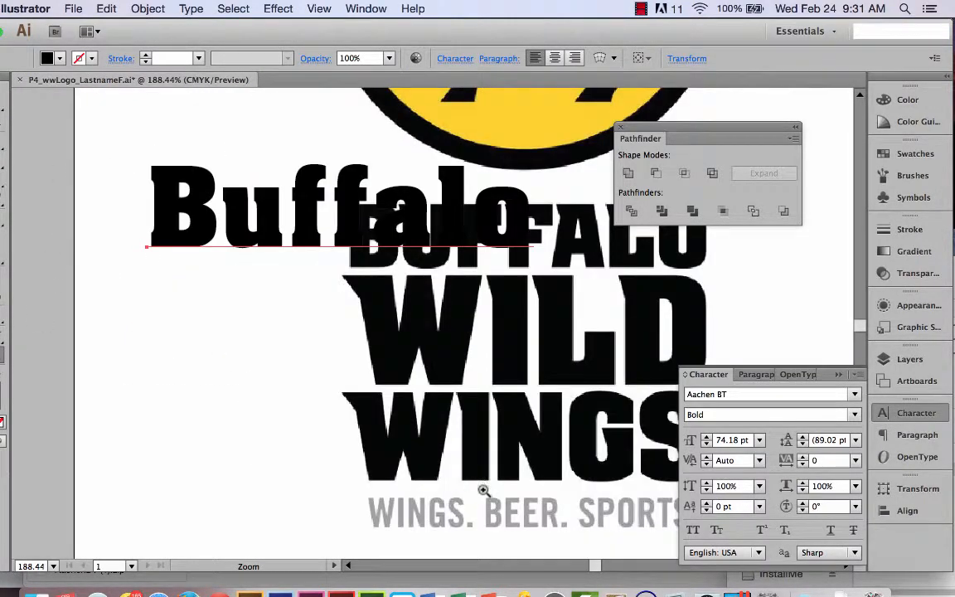
click(839, 373)
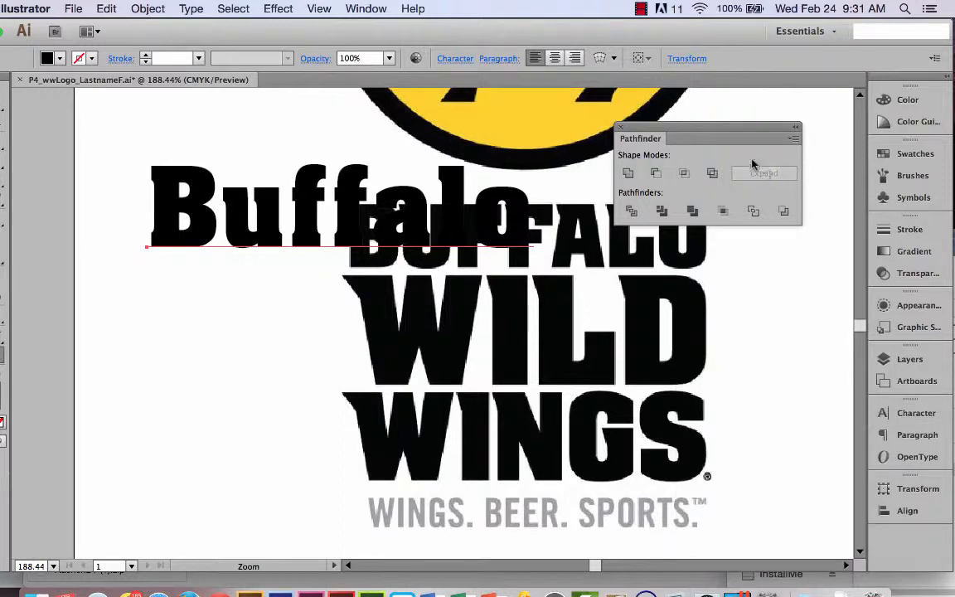
drag(709, 129, 912, 535)
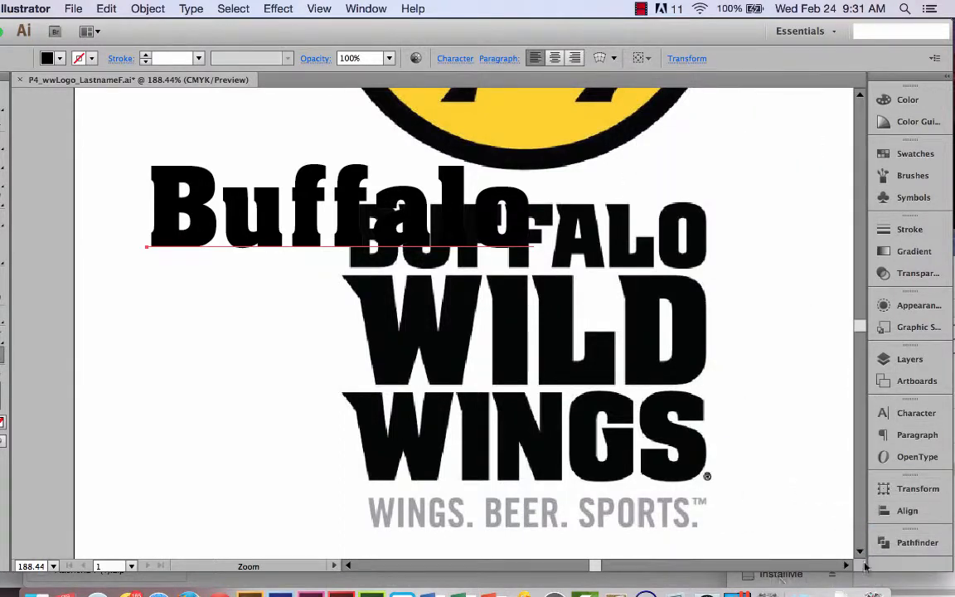
scroll(750, 514, right, 5)
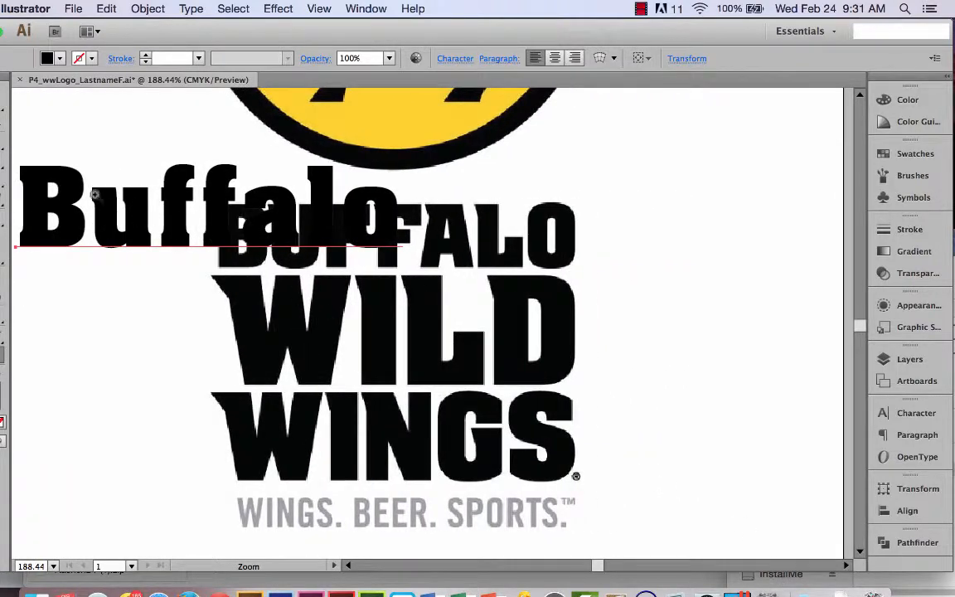
Step: Apply All Caps to the Buffalo text
key(v)
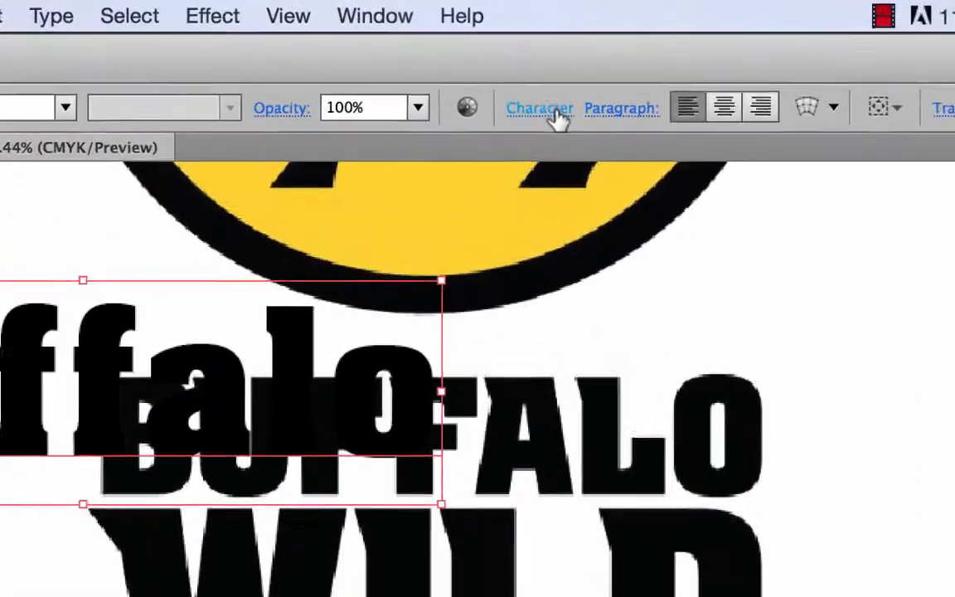
click(455, 58)
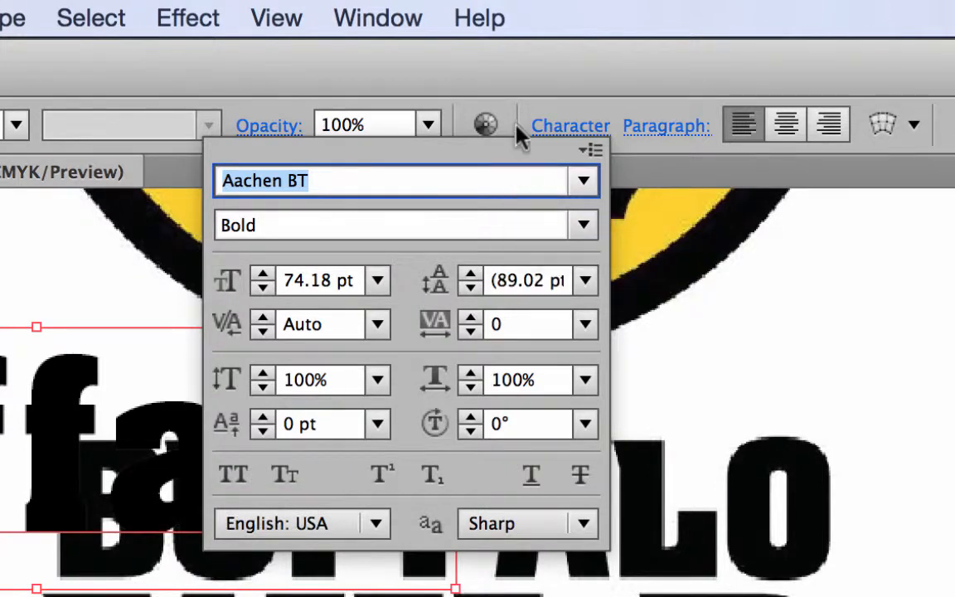
click(591, 150)
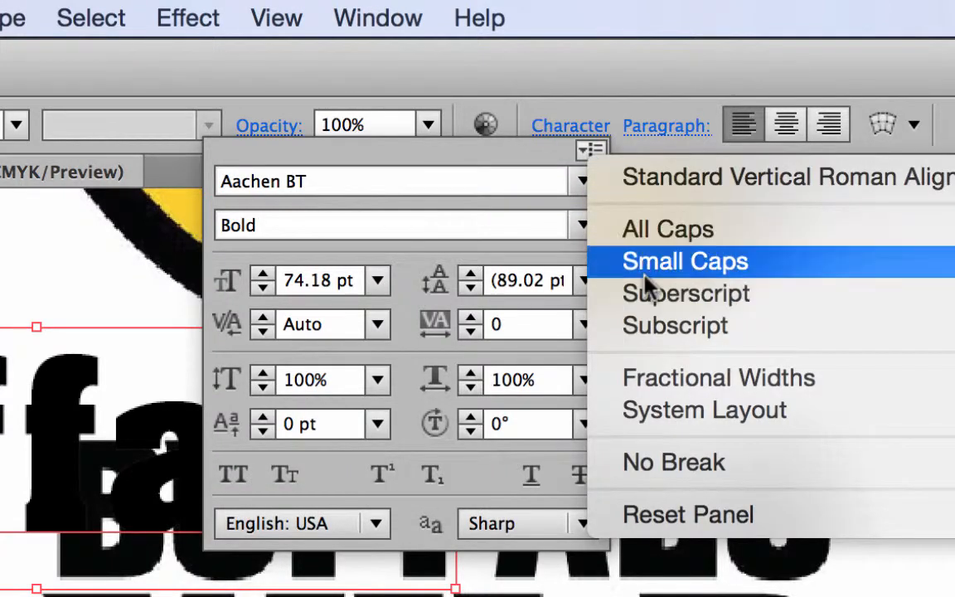
click(646, 230)
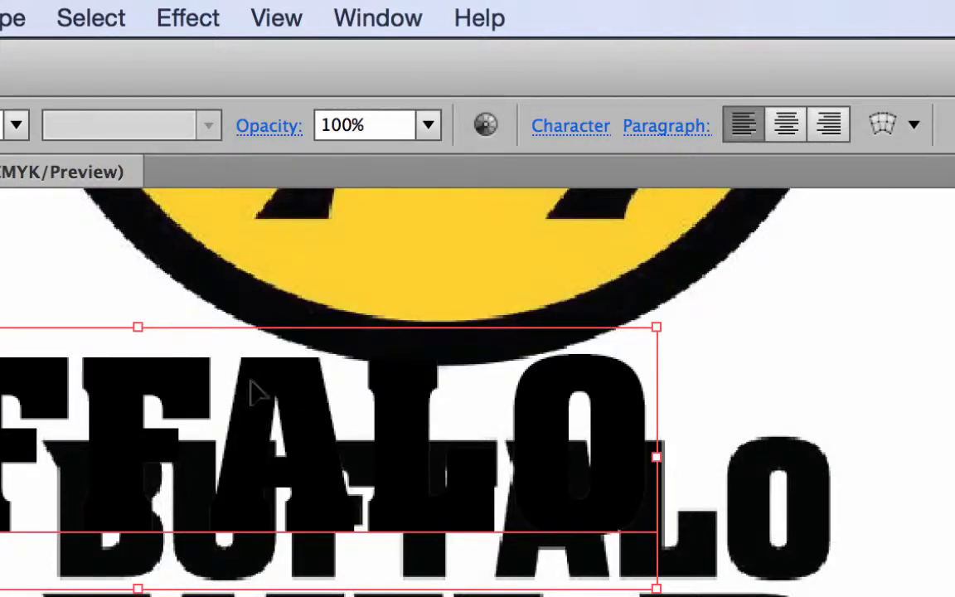
Step: Move the BUFFALO text closer over the logo's BUFFALO word and change its fill to green
drag(251, 389, 467, 432)
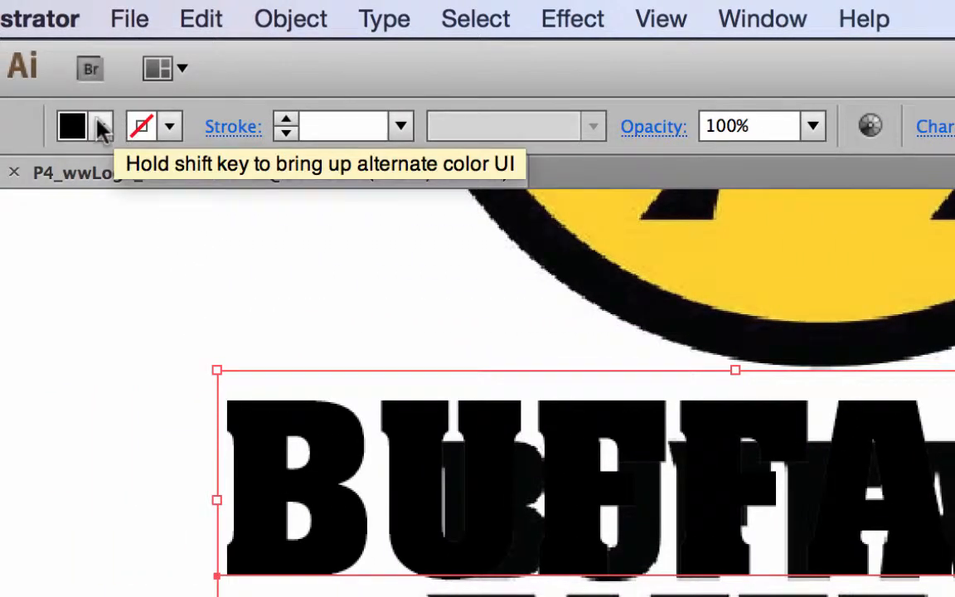
click(102, 129)
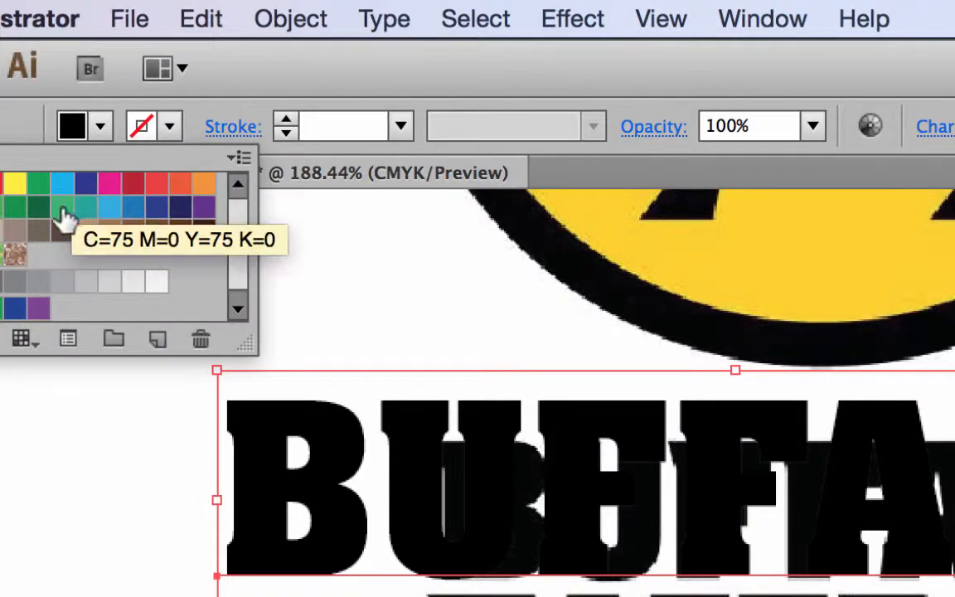
click(7, 207)
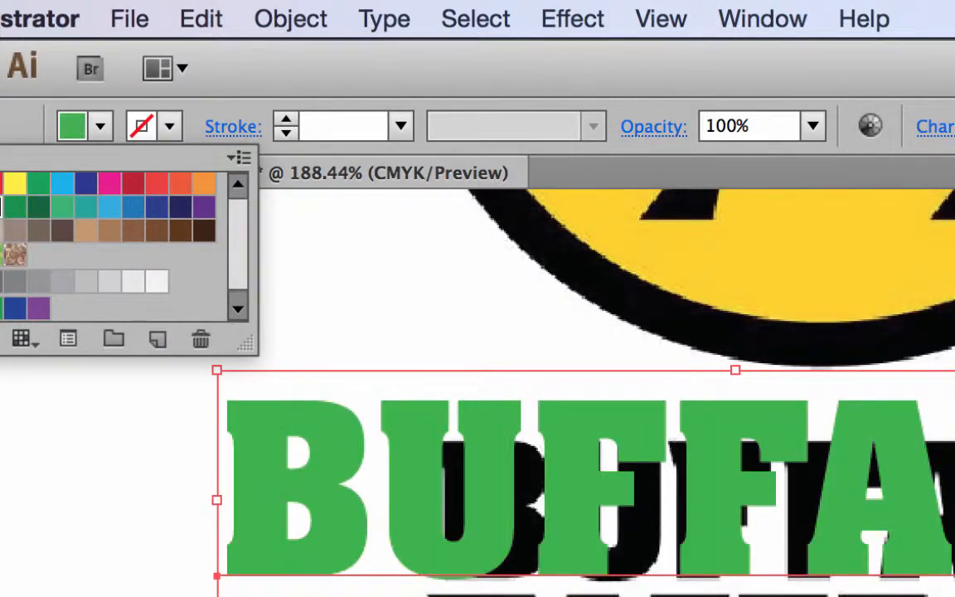
key(Escape)
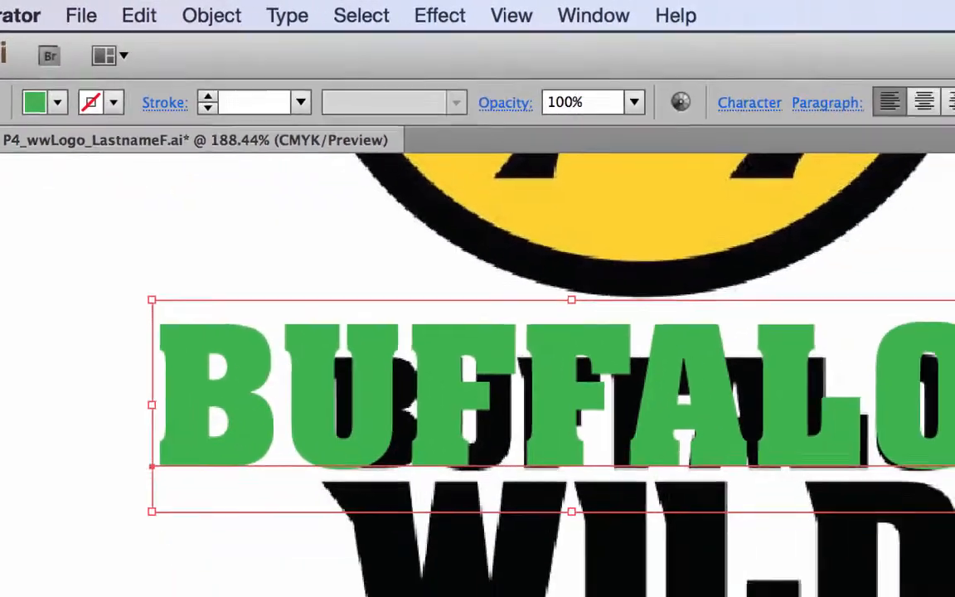
Step: Scale the green BUFFALO text down towards the logo word's height and move its O over the logo's O
mouse_move(831, 257)
mouse_down()
mouse_move(821, 274)
mouse_move(826, 268)
mouse_up()
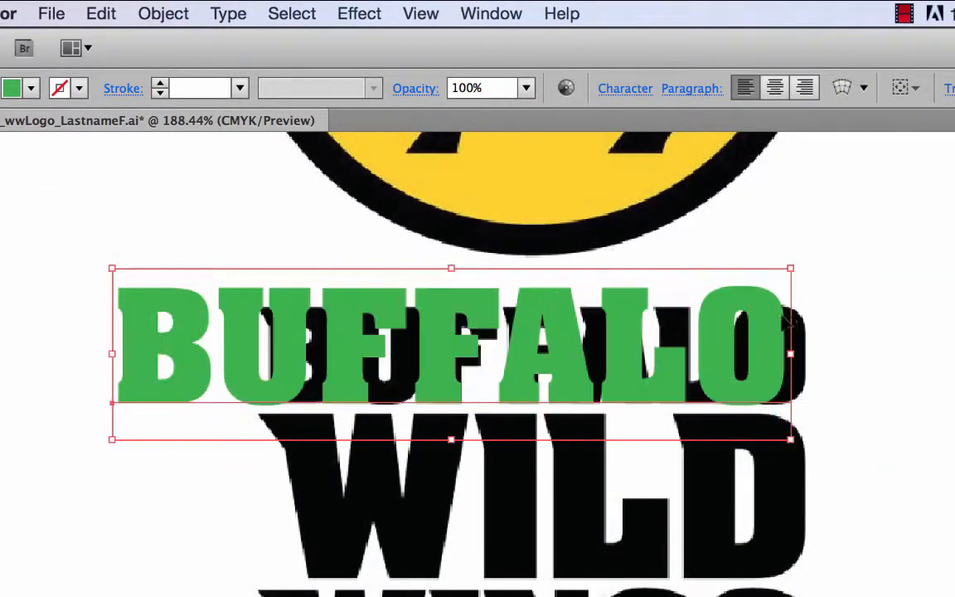
drag(775, 320, 760, 344)
key(z)
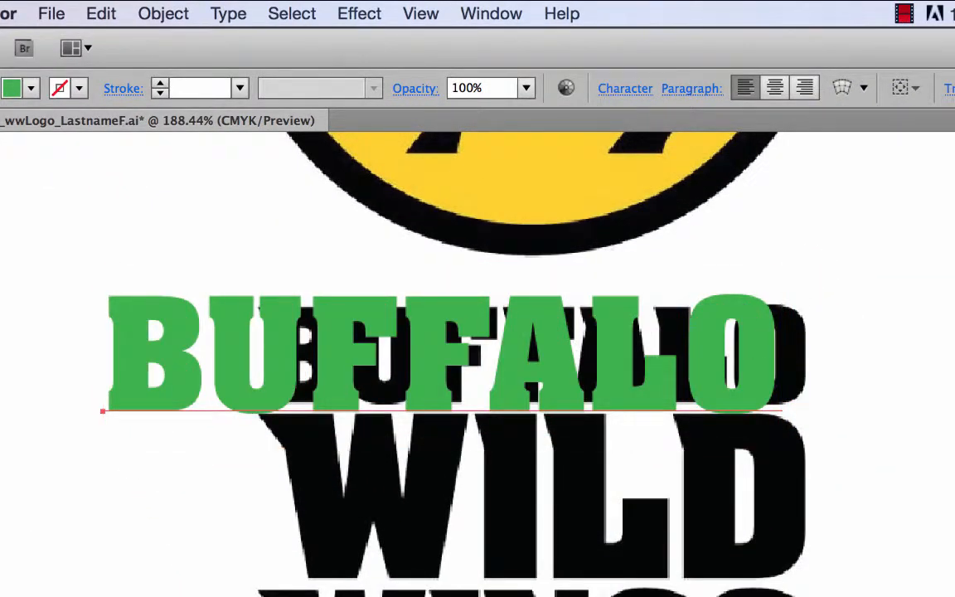
drag(561, 277, 937, 528)
key(v)
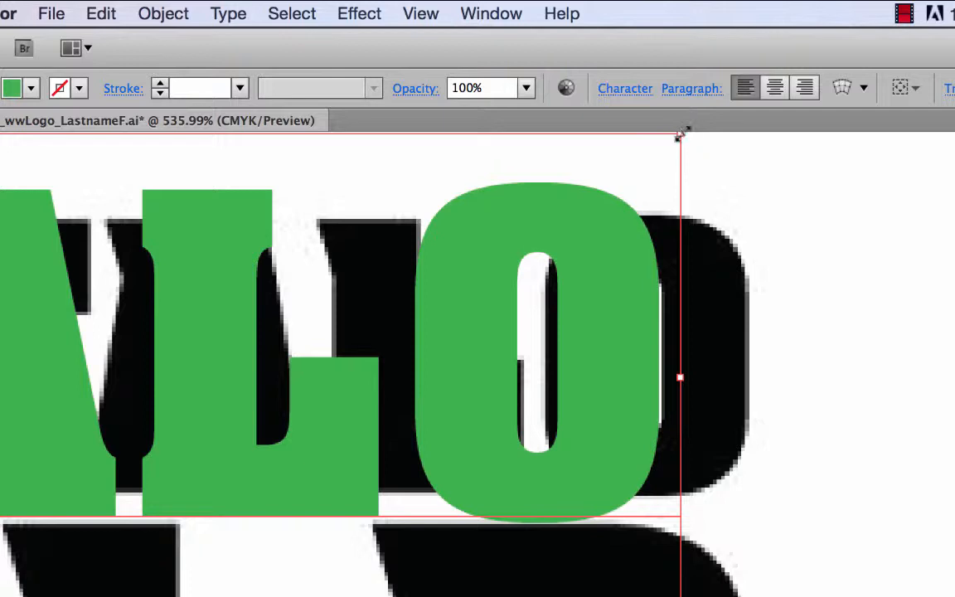
drag(680, 136, 466, 187)
drag(444, 325, 746, 308)
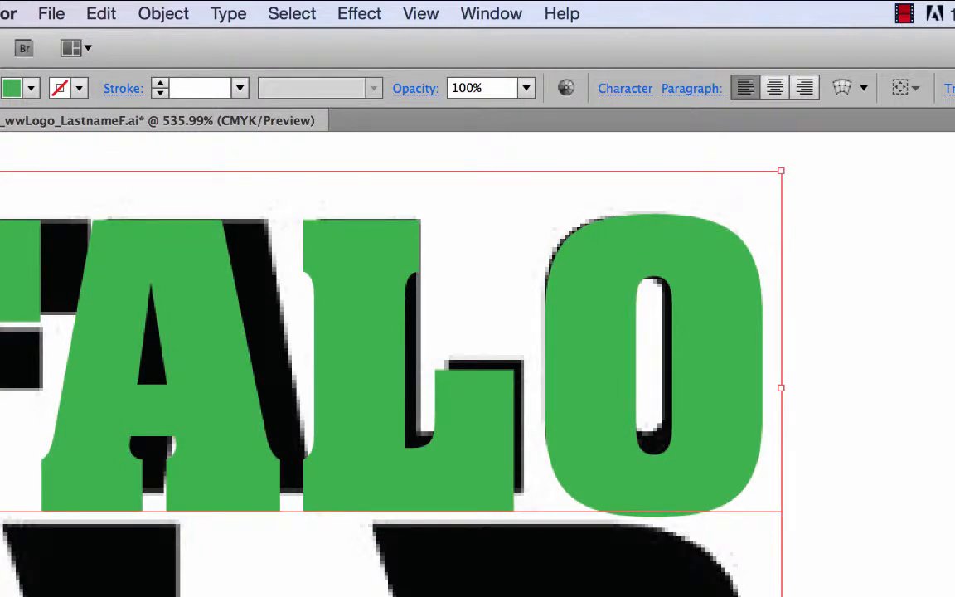
Step: Scale the green BUFFALO text down proportionally, then readjust its size and position against the logo's BUFFALO word
drag(780, 595, 600, 560)
drag(543, 337, 700, 332)
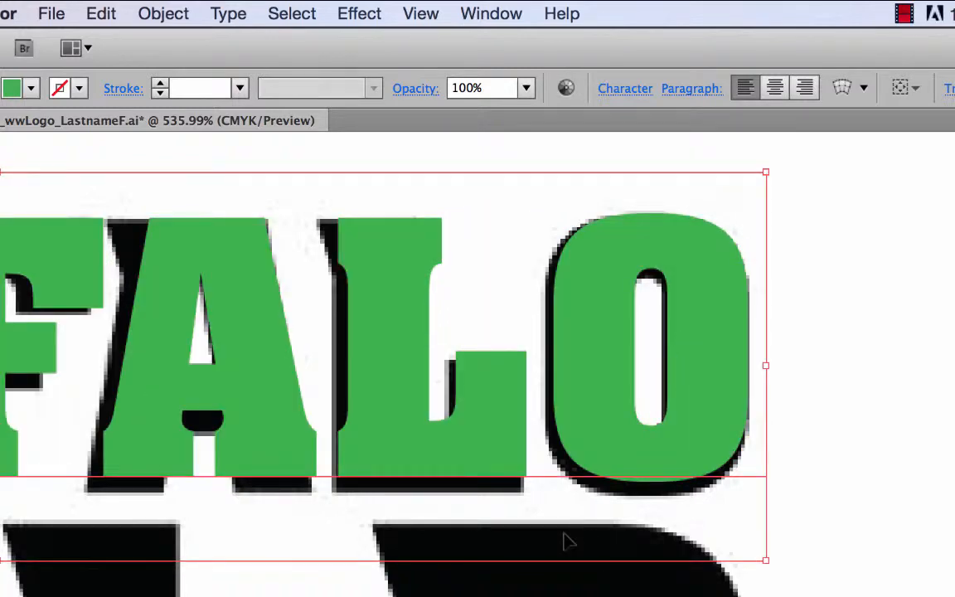
key(super+minus)
key(super+minus)
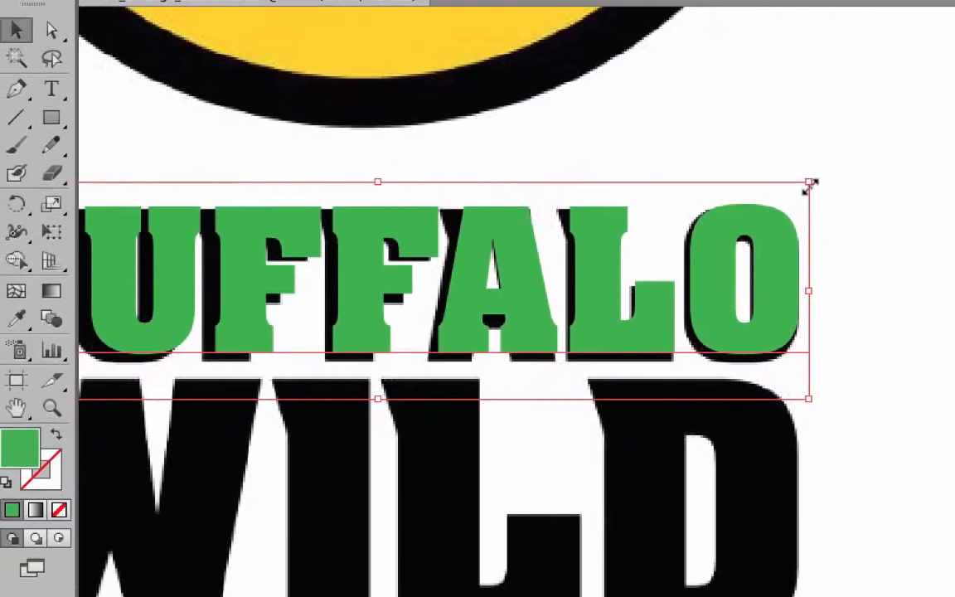
drag(717, 277, 737, 266)
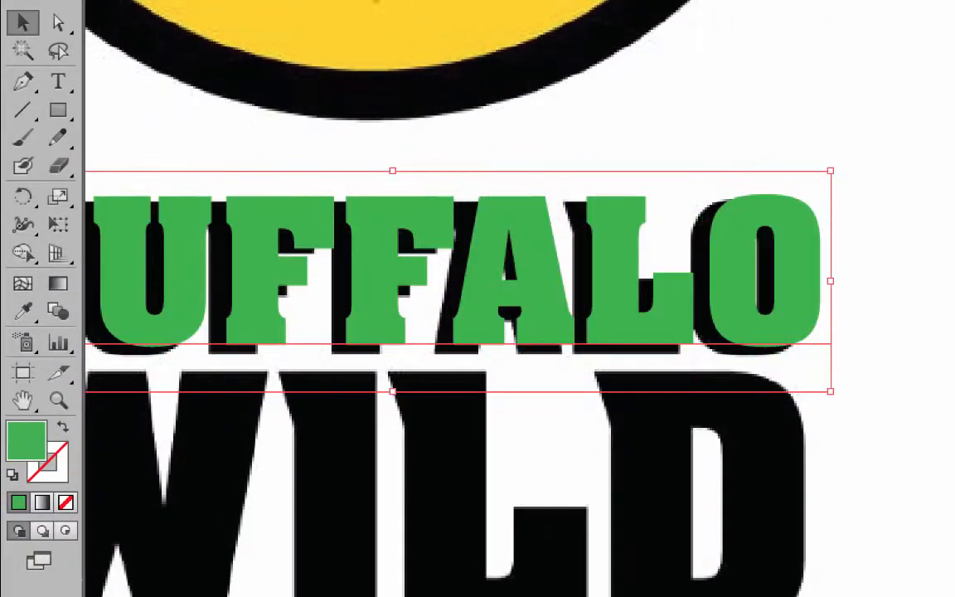
Step: Swap the BUFFALO text's fill and stroke so it has only a green outline, and set the stroke weight to 0.5 pt
click(63, 427)
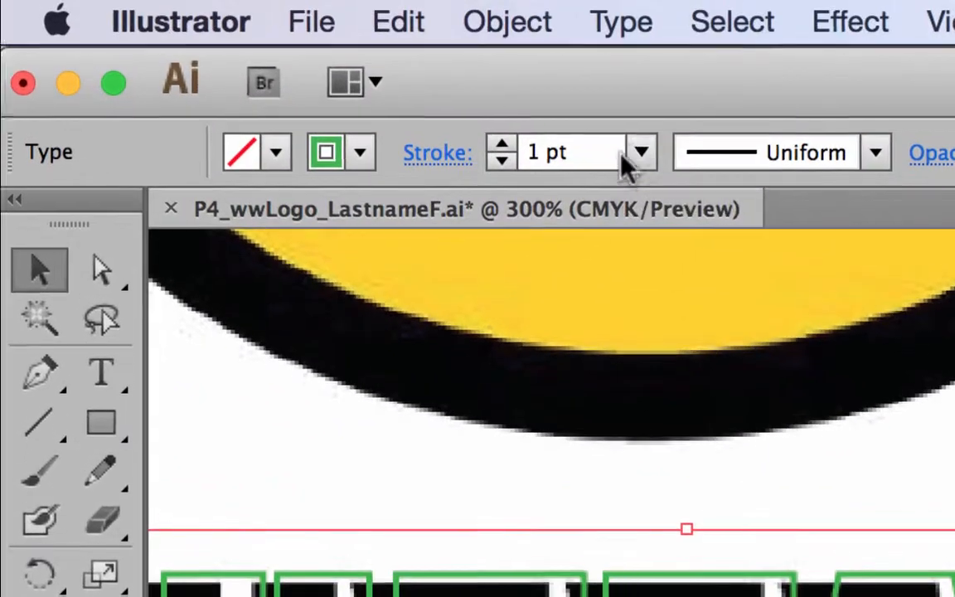
click(640, 153)
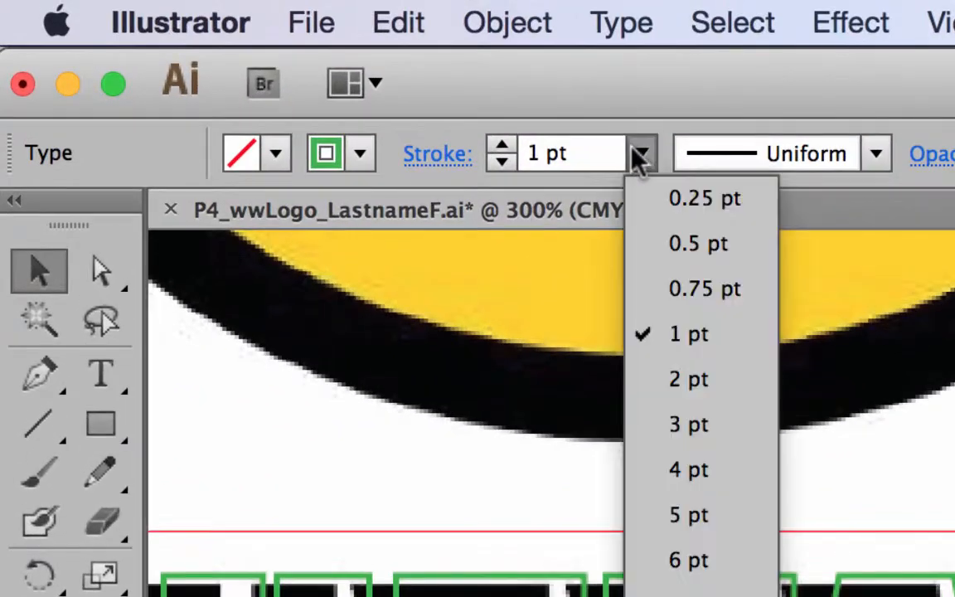
click(680, 244)
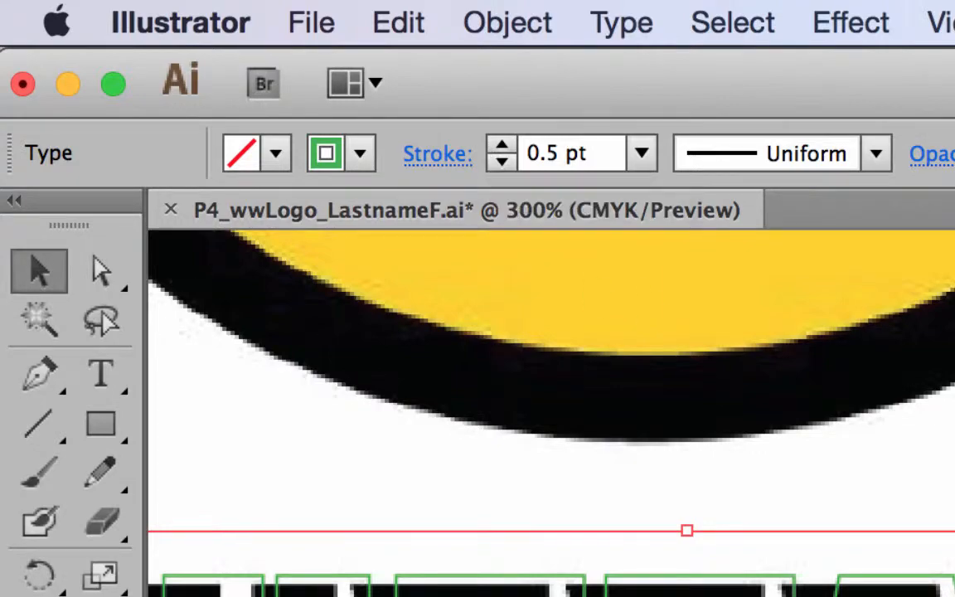
Step: Move the outlined BUFFALO text over the logo word, enlarge it slightly, and align its O with the logo's O
drag(686, 584, 660, 592)
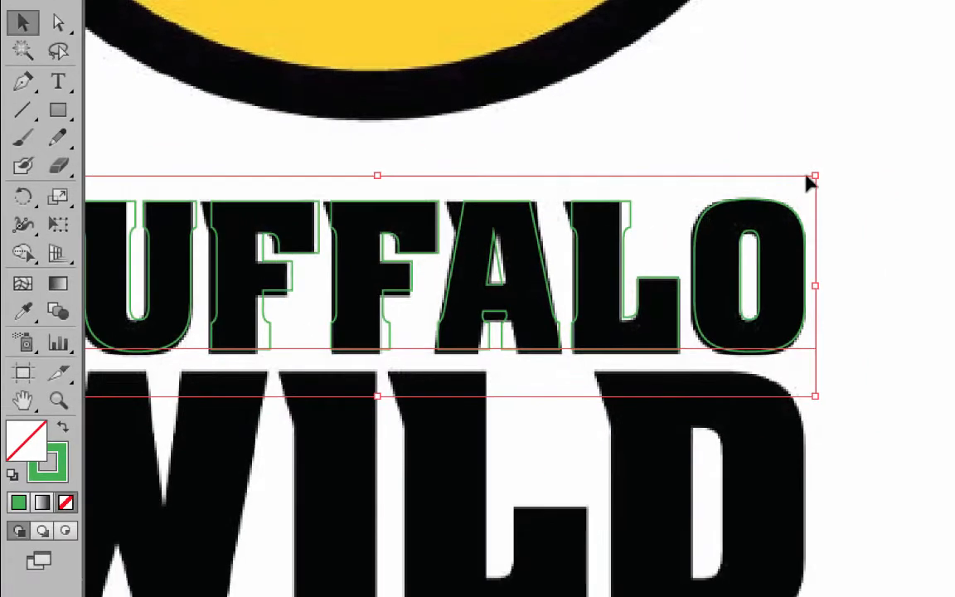
drag(818, 171, 822, 174)
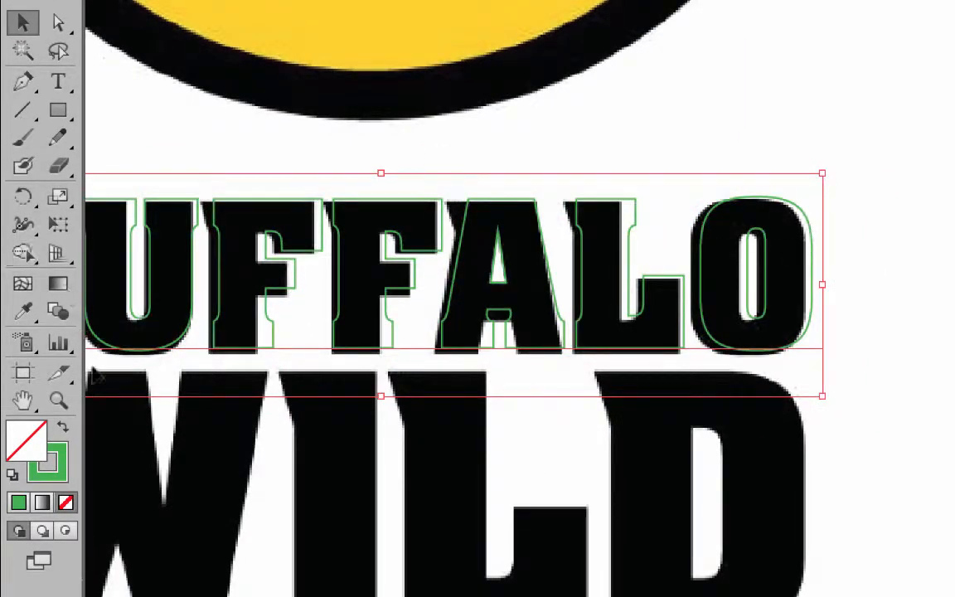
click(58, 401)
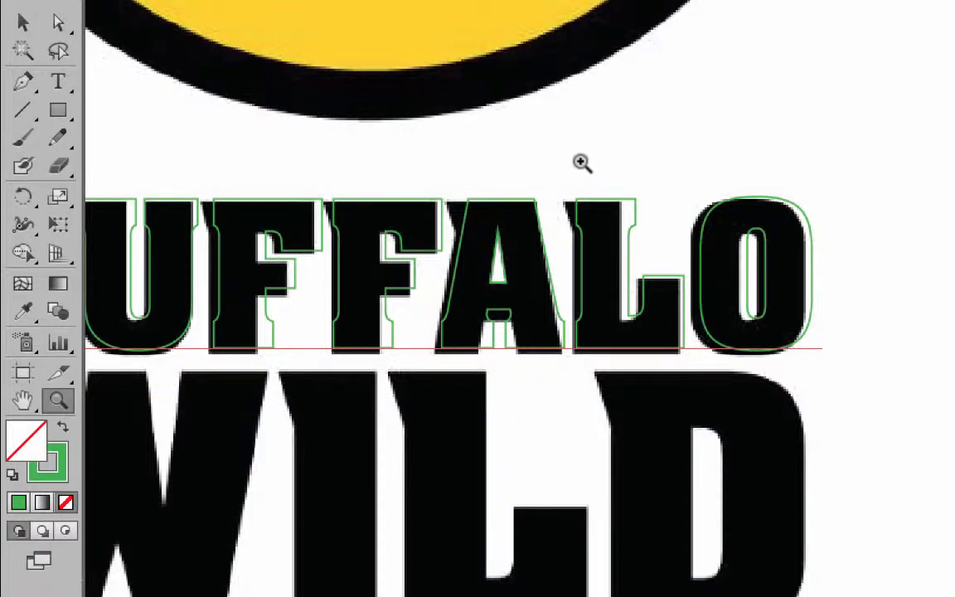
drag(601, 157, 948, 455)
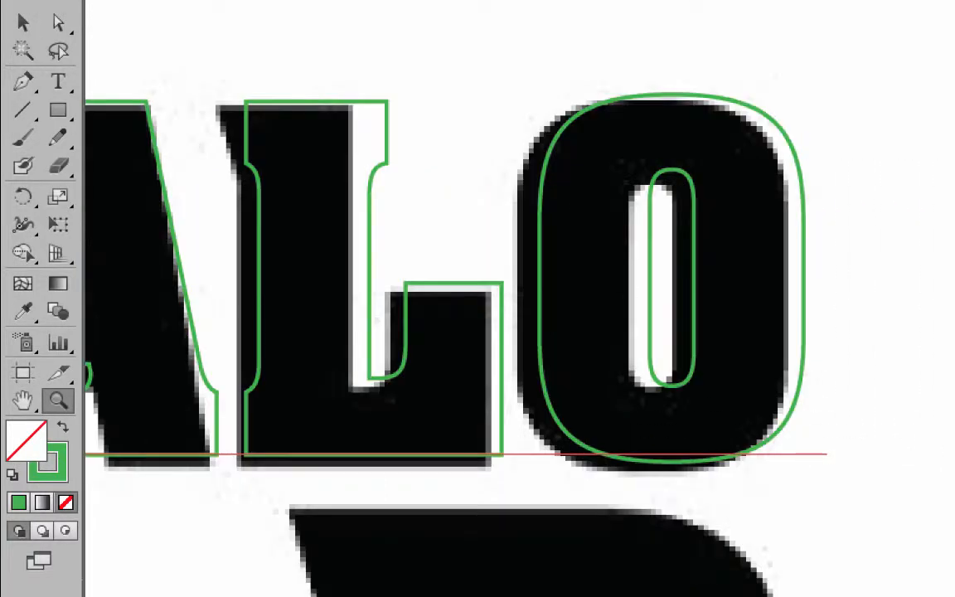
key(v)
drag(787, 138, 766, 147)
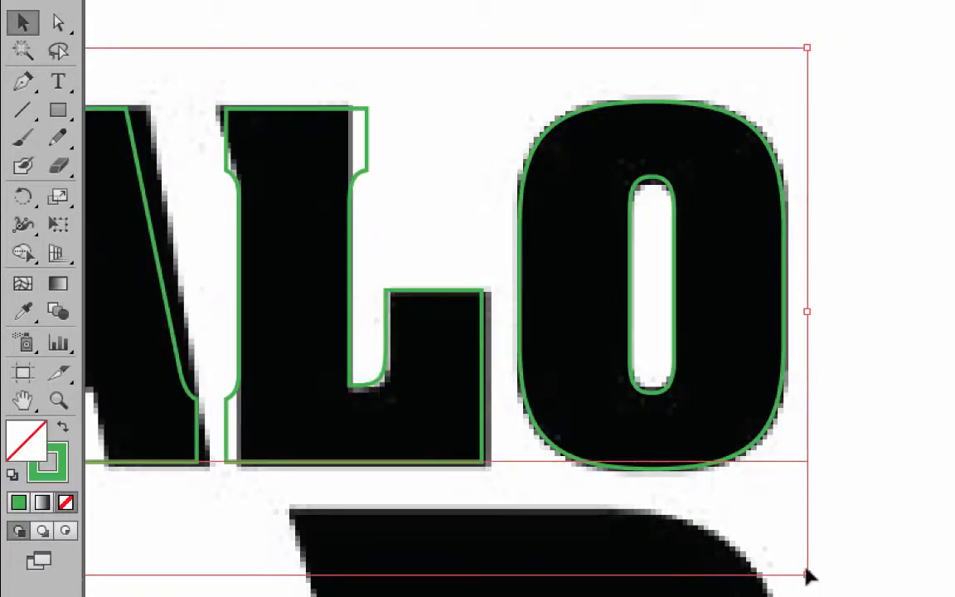
Step: Fine-tune the outlined text's size by a small enlargement, realign its O over the logo's O, and compare the other letters
drag(809, 574, 825, 589)
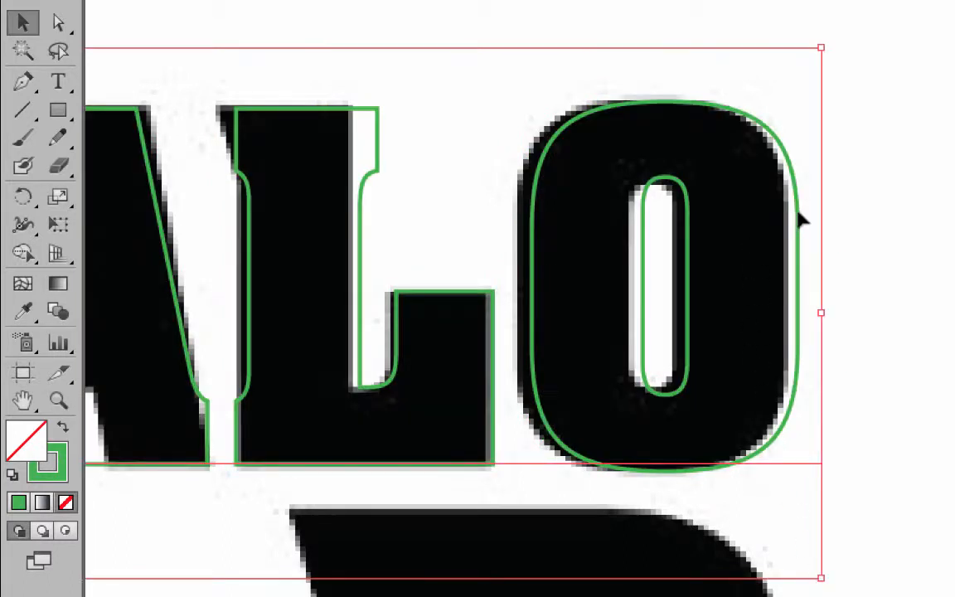
drag(798, 220, 790, 220)
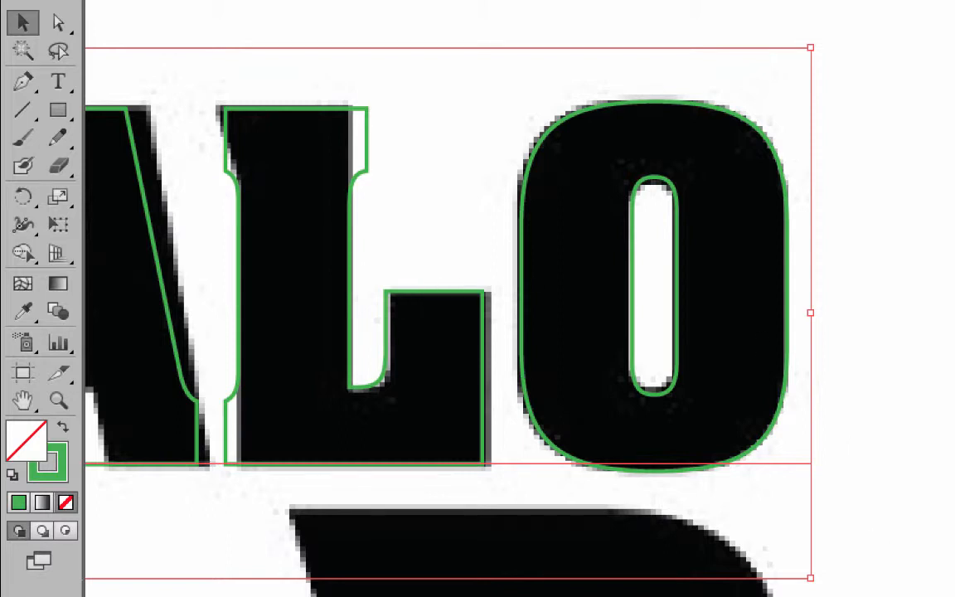
scroll(519, 299, left, 7)
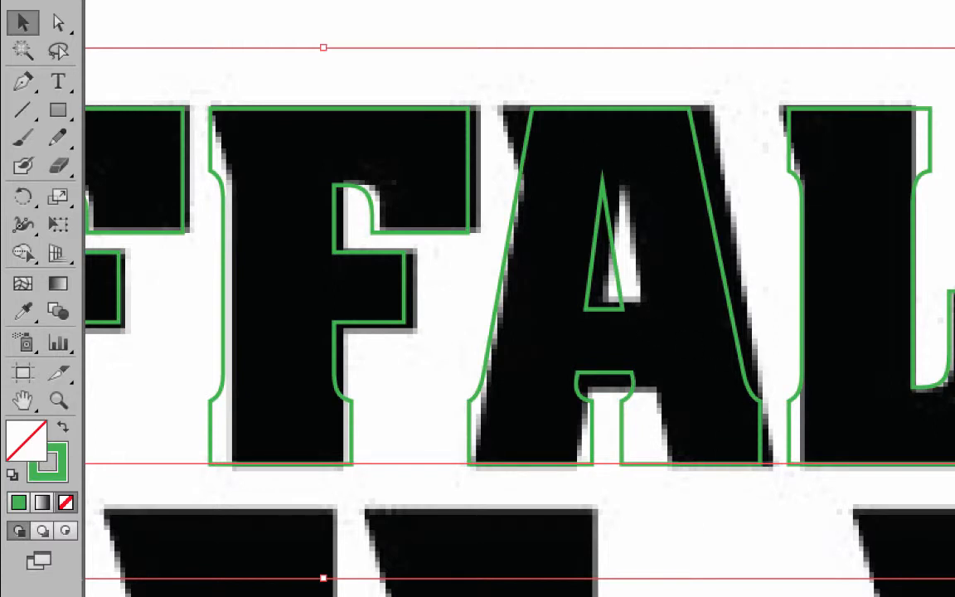
scroll(519, 298, right, 4)
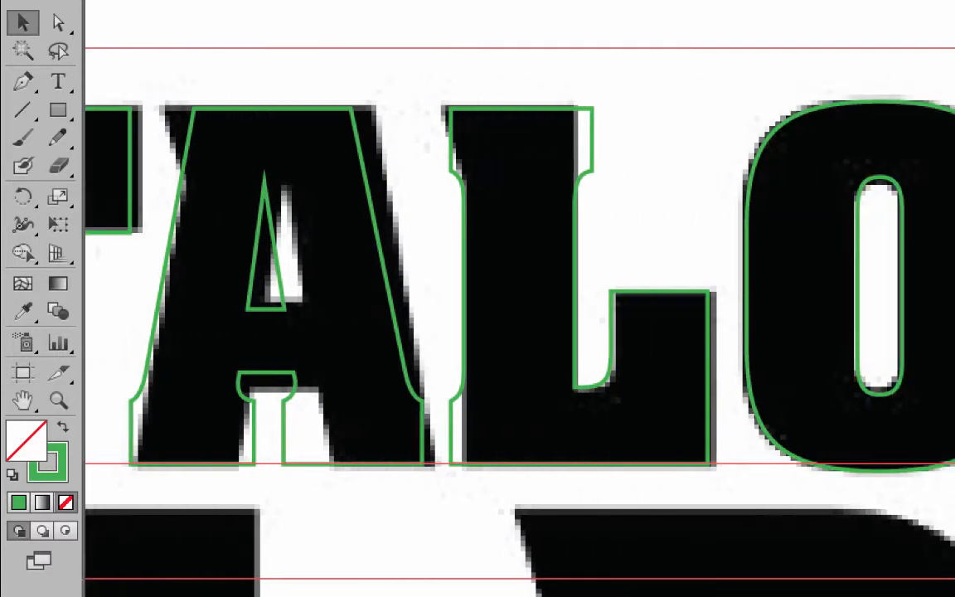
scroll(519, 298, right, 1)
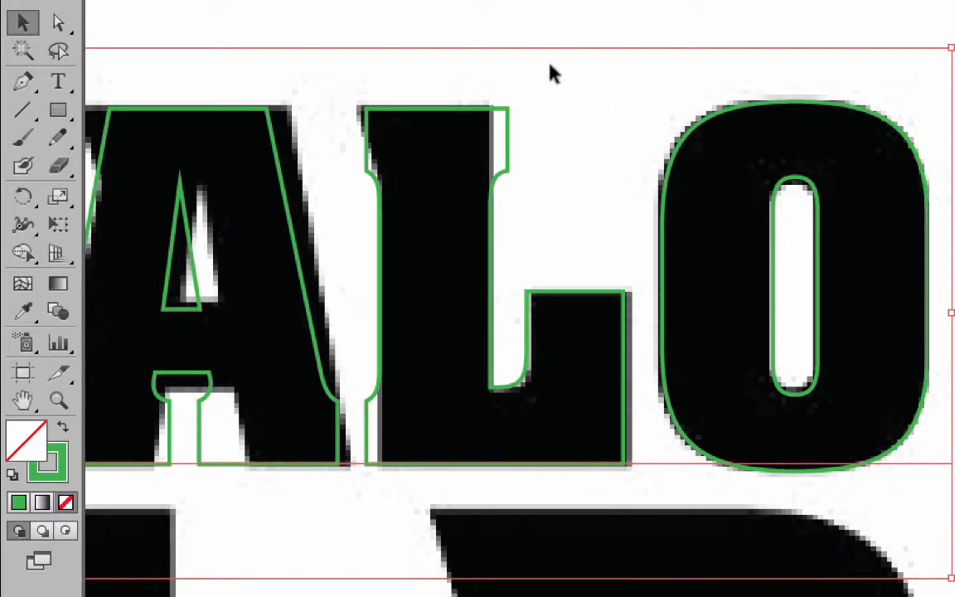